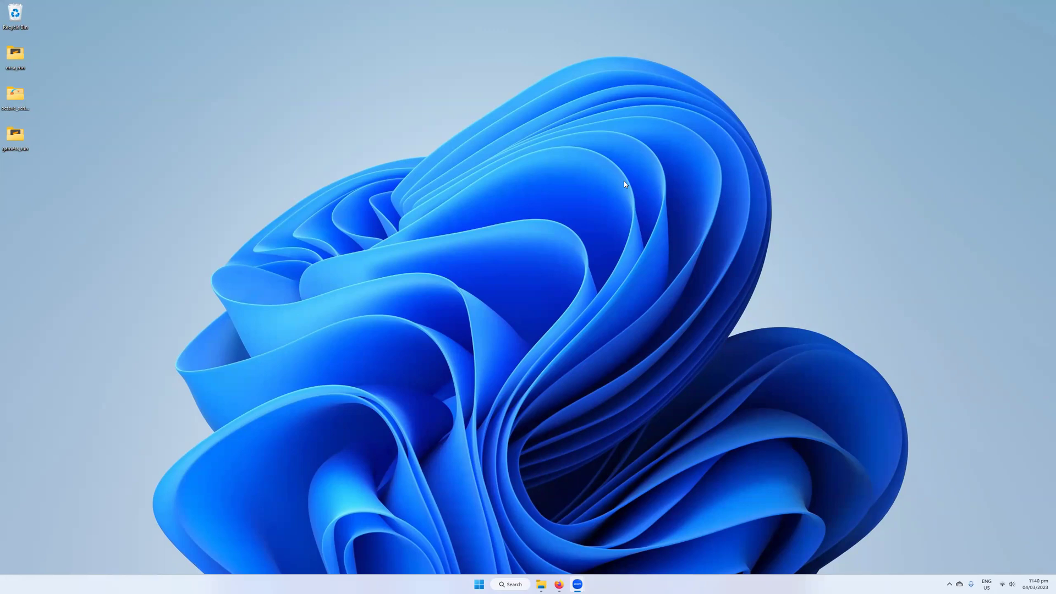
# - Bring Firefox forward and zoom the GAMESS homepage to 120% to reach the GAMESS menu
pyautogui.click(558, 584)
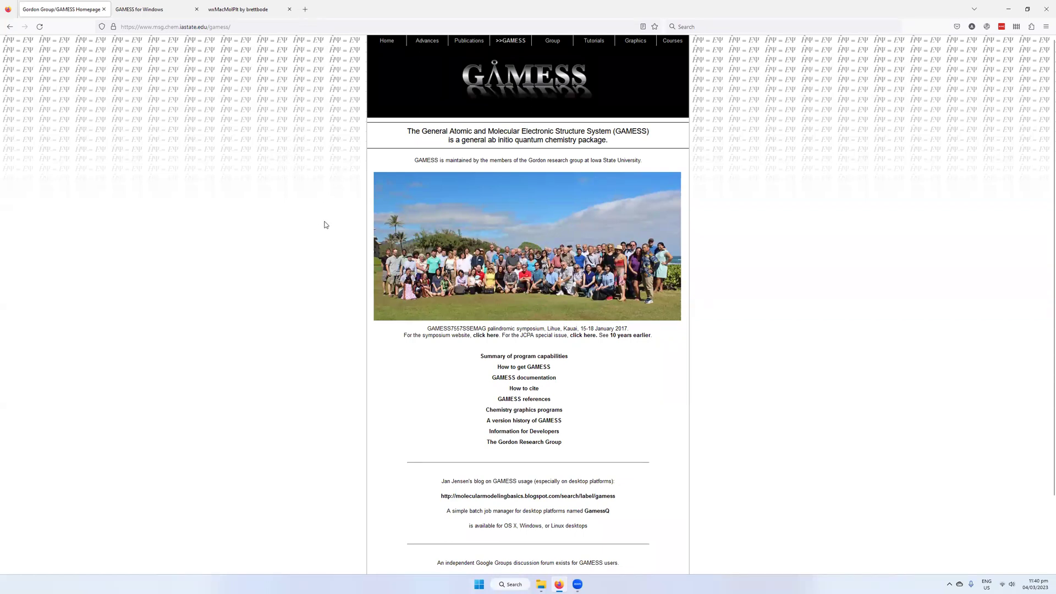
pyautogui.hotkey('ctrl', '+')
pyautogui.hotkey('ctrl', '+')
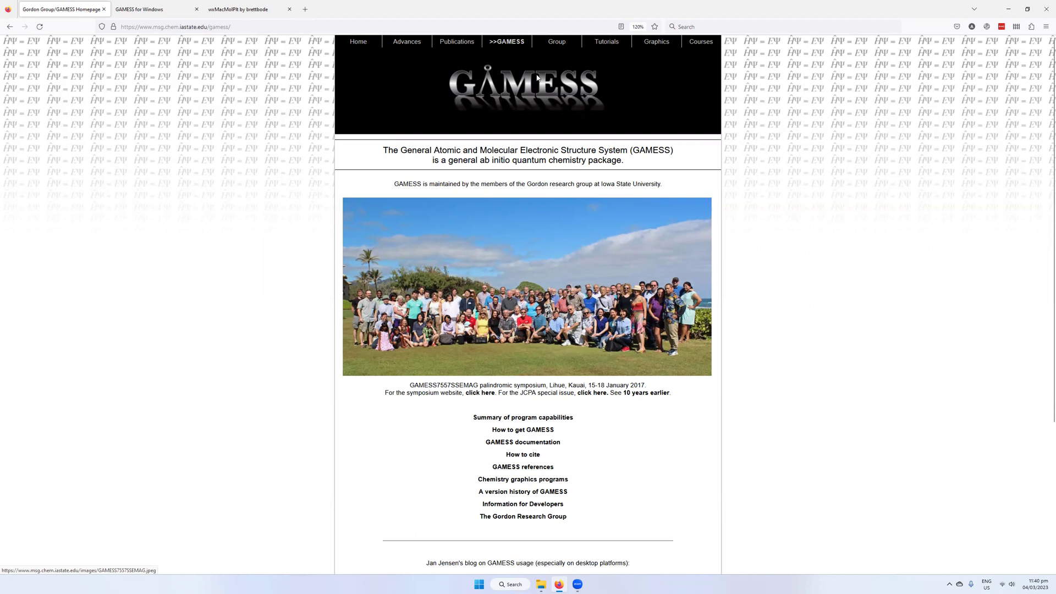
pyautogui.moveTo(511, 44)
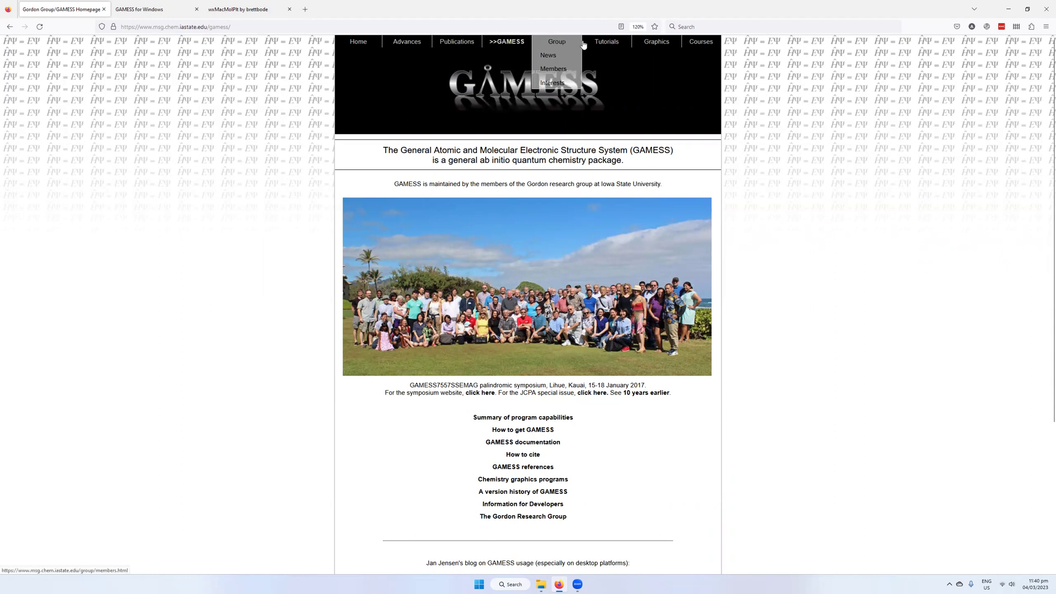
pyautogui.moveTo(563, 44)
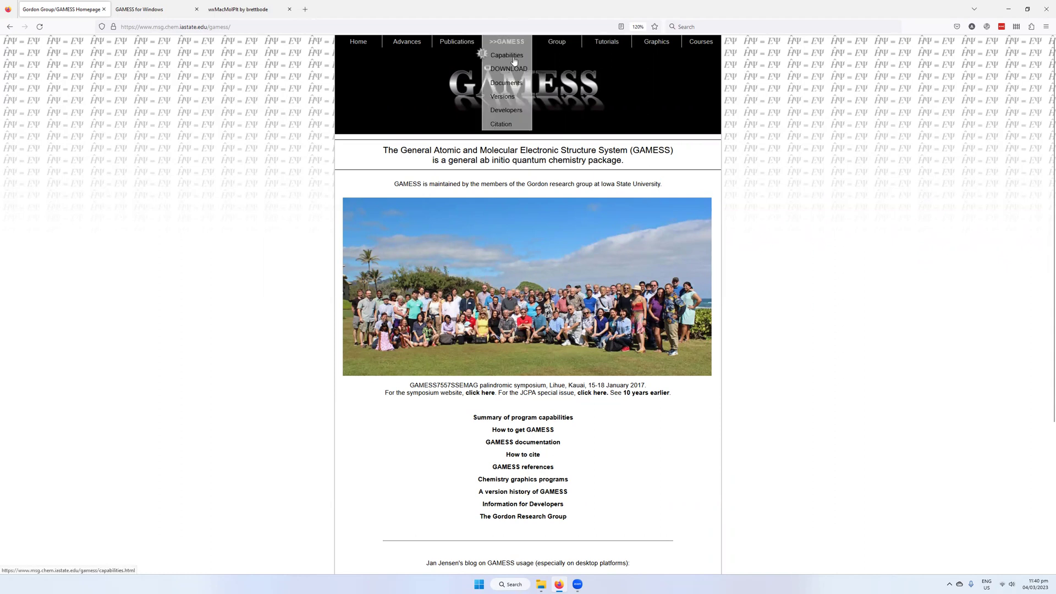
# - Open the GAMESS download page and read through its site license passage
pyautogui.click(515, 69)
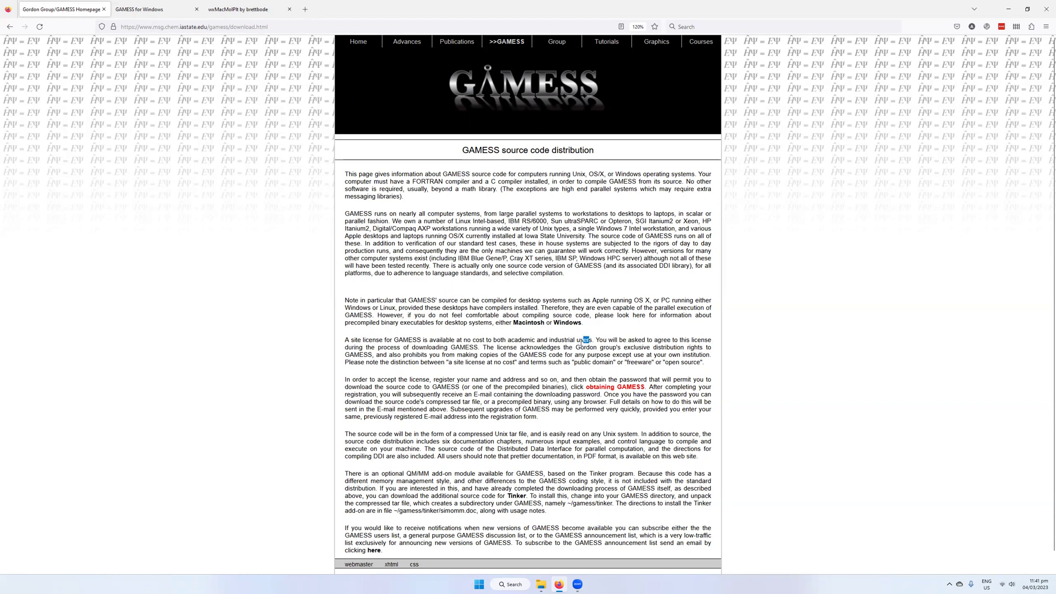
pyautogui.moveTo(589, 341); pyautogui.dragTo(498, 339)
pyautogui.click(499, 340)
# - Open the license agreement page and select condition 5 about Research Group licenses
pyautogui.click(612, 388)
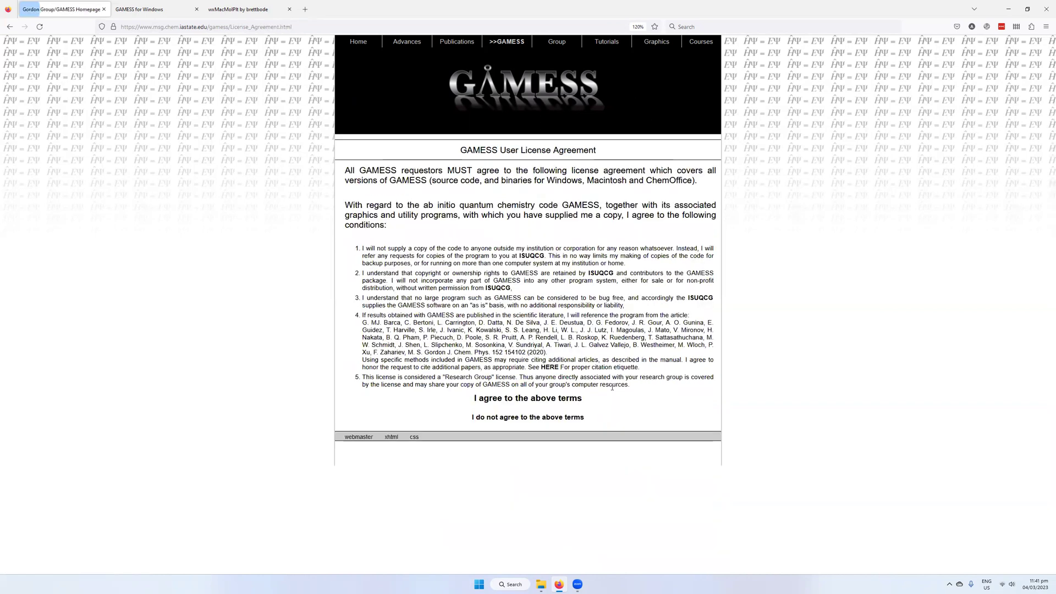
pyautogui.tripleClick(474, 374)
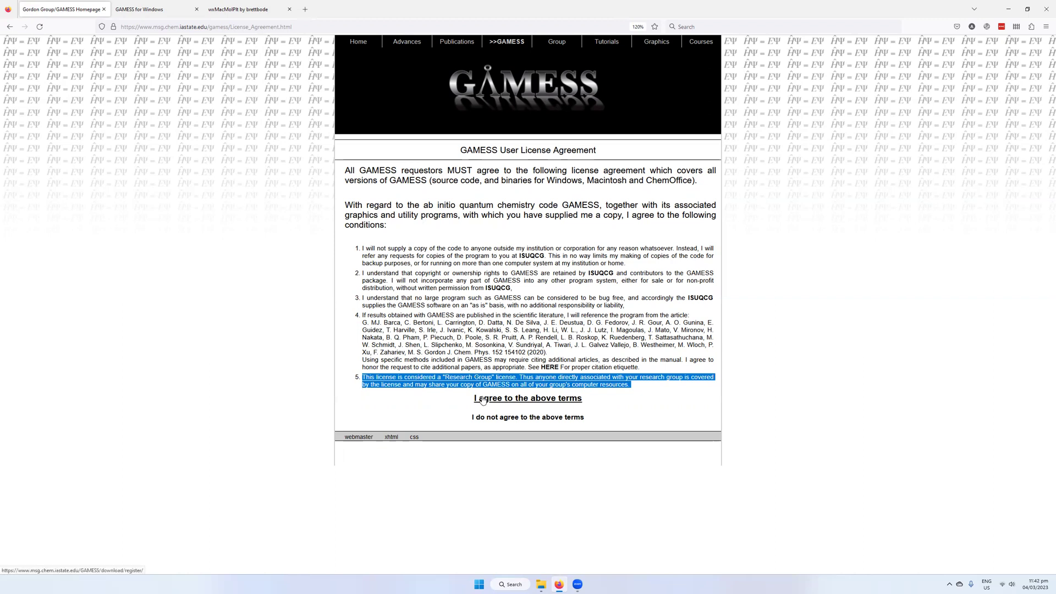
# - Agree to the license terms and enter your e-mail address on the registration form
pyautogui.click(482, 399)
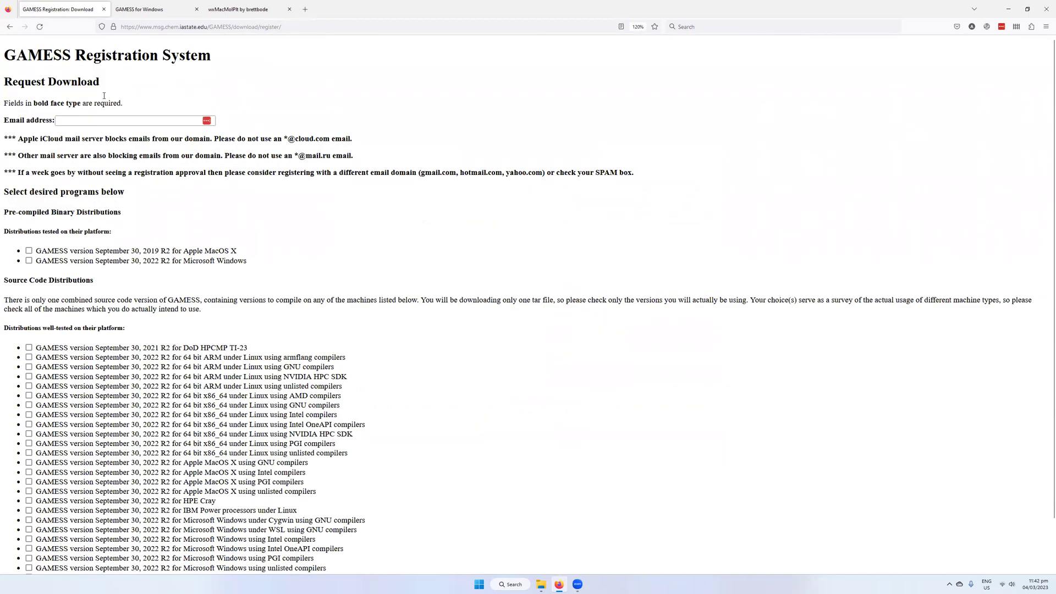
pyautogui.click(91, 121)
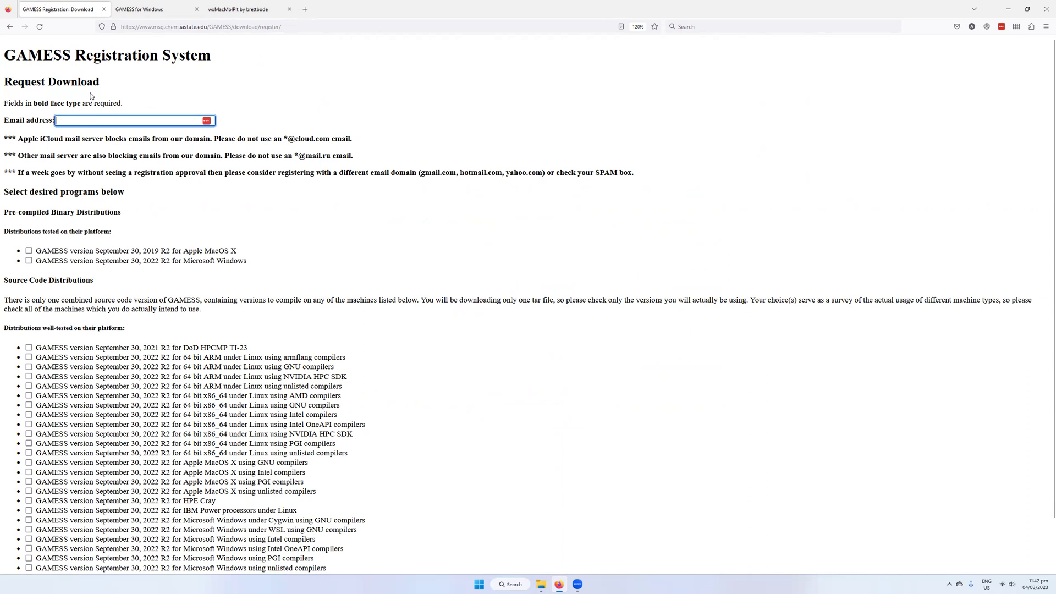
pyautogui.write('you')
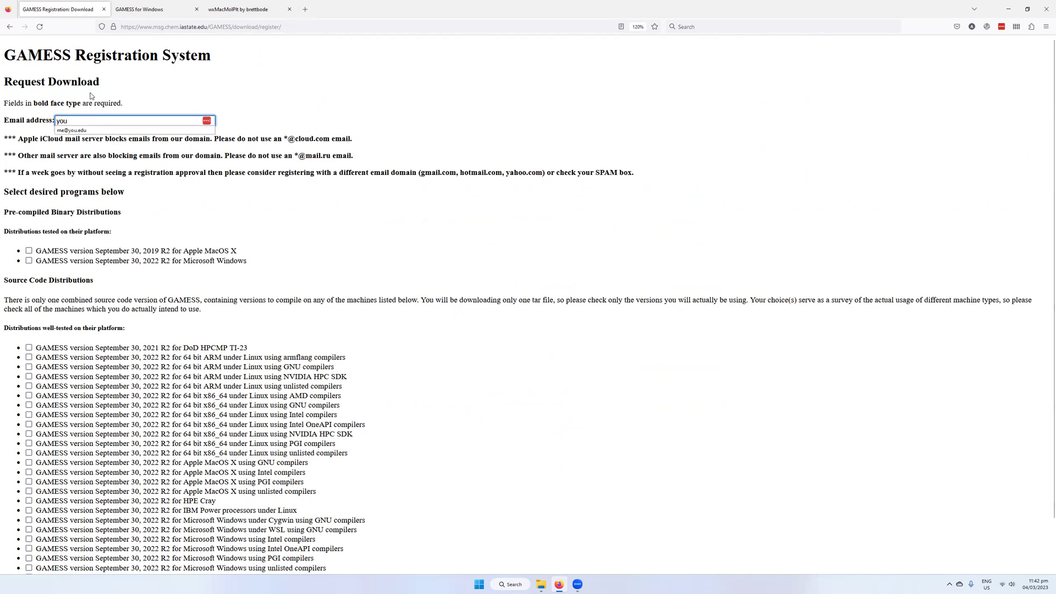
pyautogui.press('Down')
pyautogui.press('Tab')
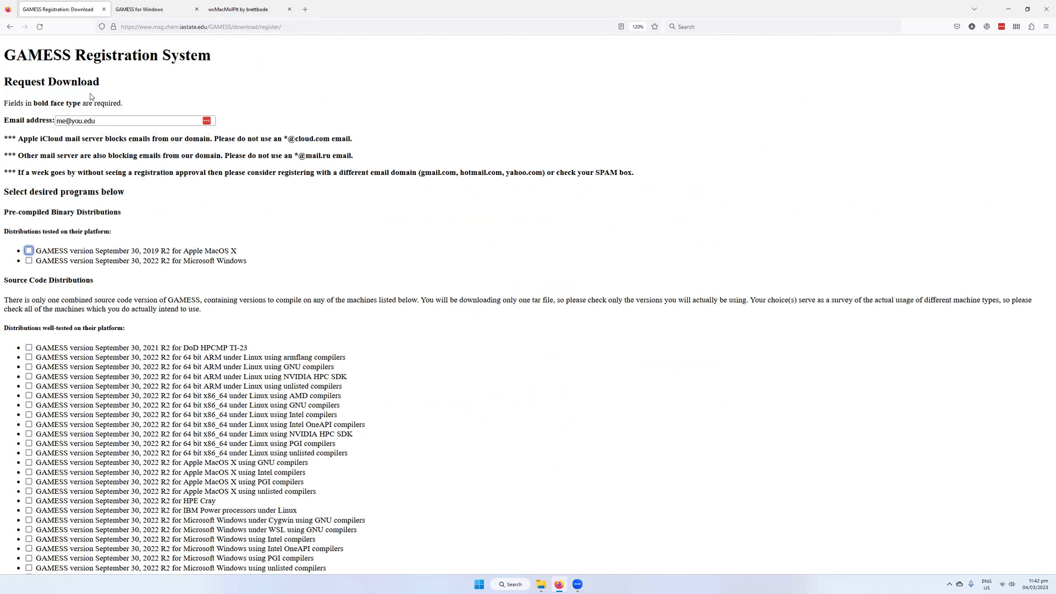
# - Tick the September 30, 2022 R2 Microsoft Windows binary and scroll down the form
pyautogui.click(112, 263)
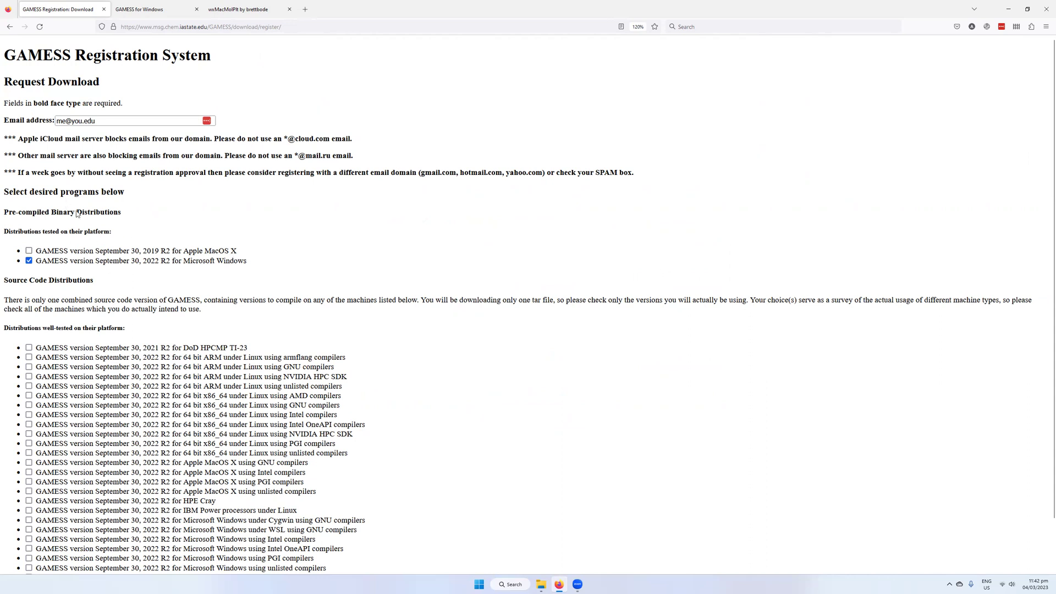
pyautogui.moveTo(67, 212); pyautogui.dragTo(125, 192)
pyautogui.click(118, 237)
pyautogui.scroll(-2, 159, 262)
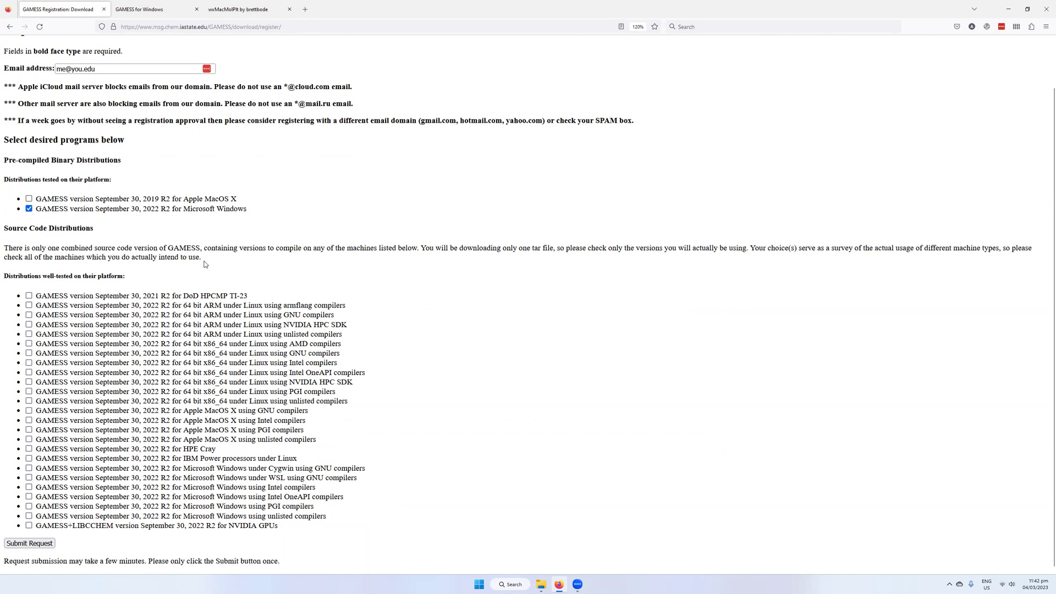
# - Submit the request for the 2022 R2 Windows binary
pyautogui.click(28, 545)
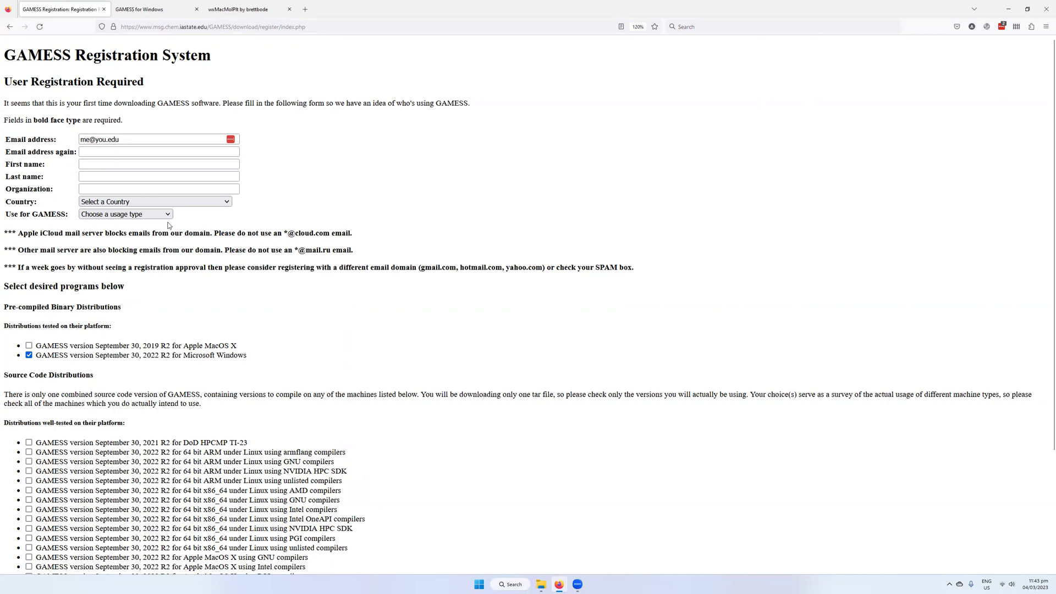
# - Switch to the GAMESS for Windows tab listing gamess-64-2022-R2-intel.msi
pyautogui.click(139, 10)
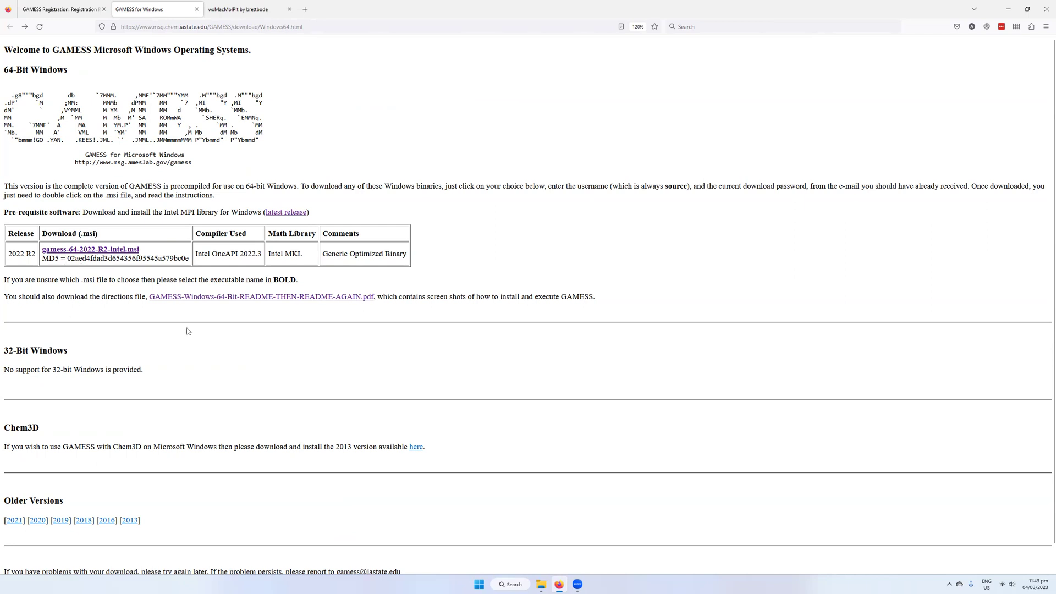
# - Open the GAMESS-Windows-64-Bit README PDF at its Installing Intel MPI section
pyautogui.click(230, 298)
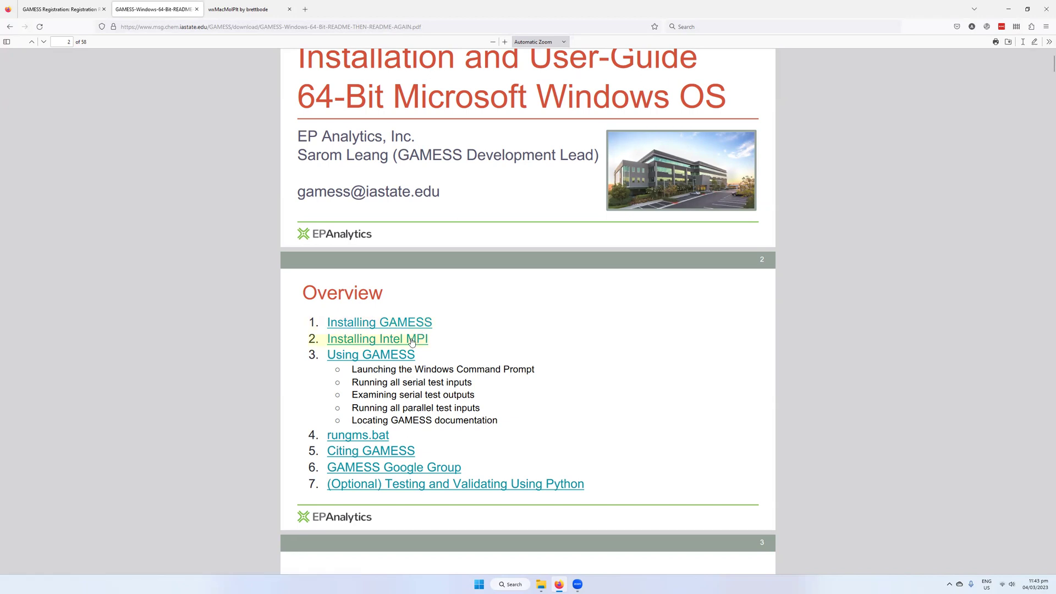
pyautogui.click(411, 341)
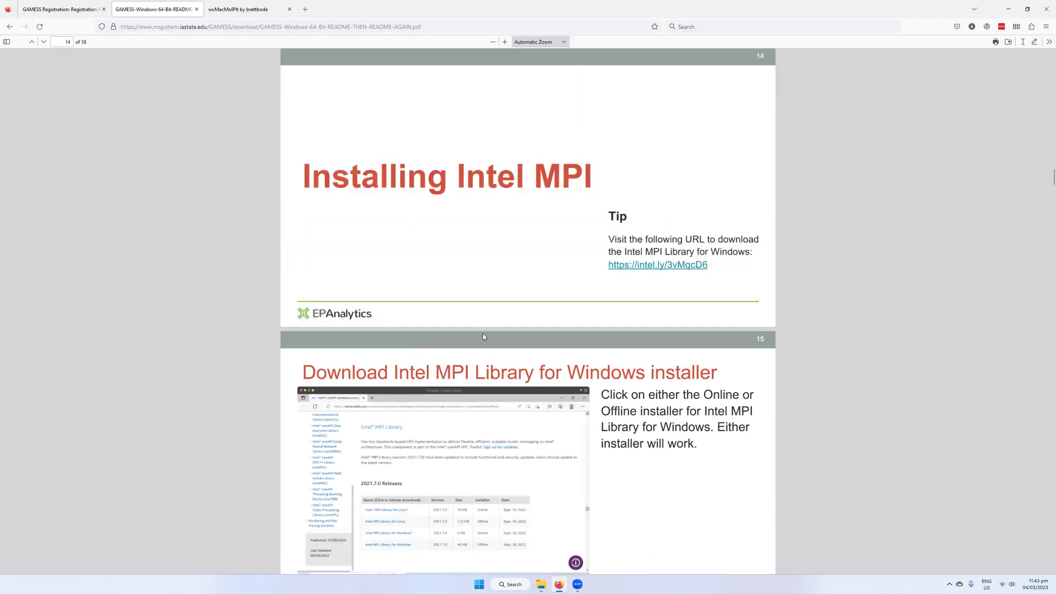
pyautogui.moveTo(598, 168); pyautogui.dragTo(572, 187)
pyautogui.click(569, 185)
pyautogui.click(650, 268)
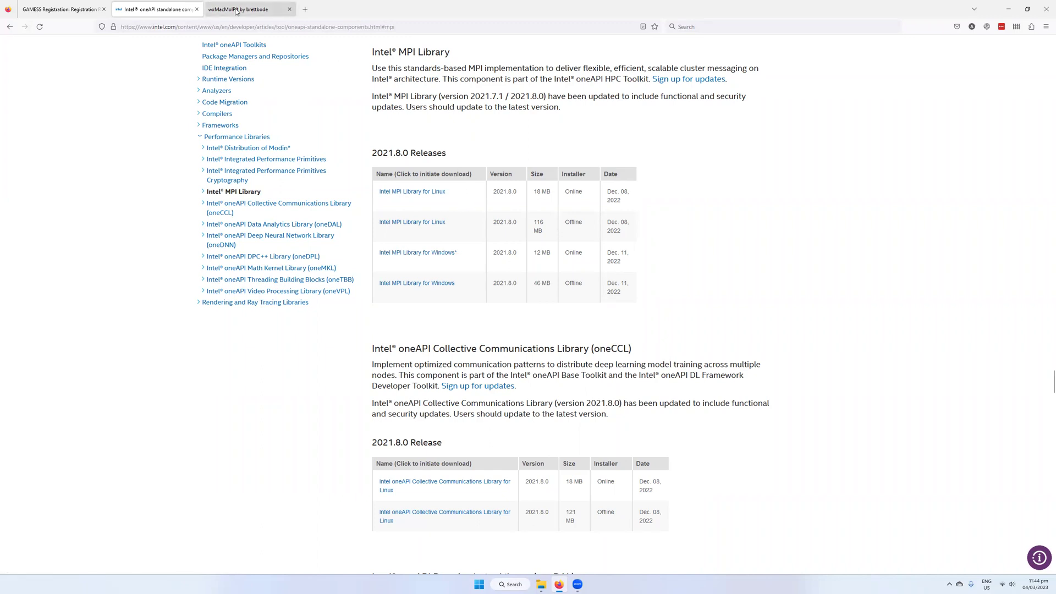
# - Open the wxMacMolPlt downloads page and show the Downloads folder with its three installers
pyautogui.click(252, 13)
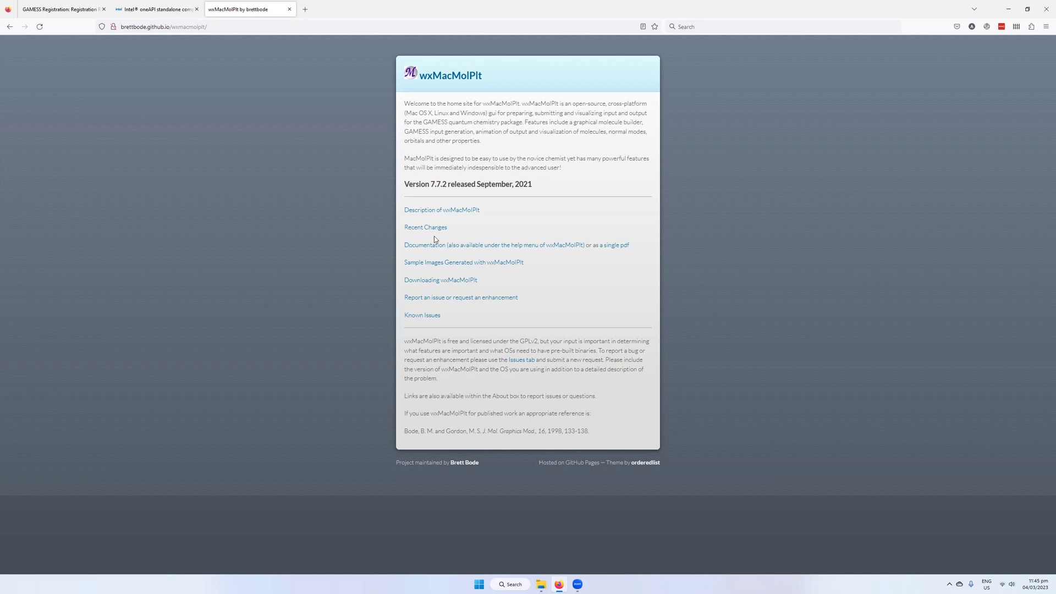
pyautogui.click(438, 282)
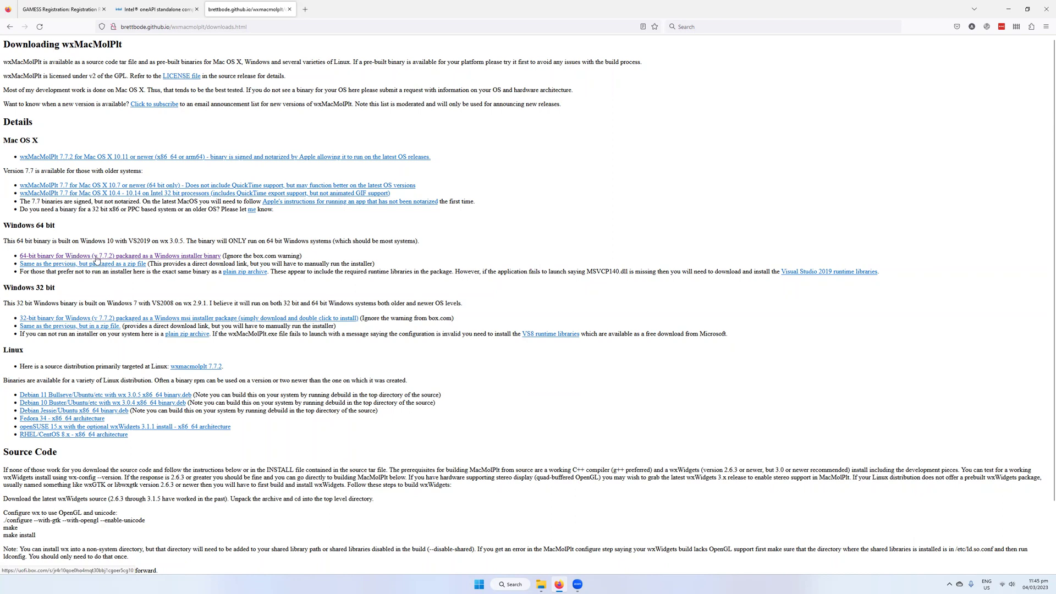
pyautogui.click(541, 584)
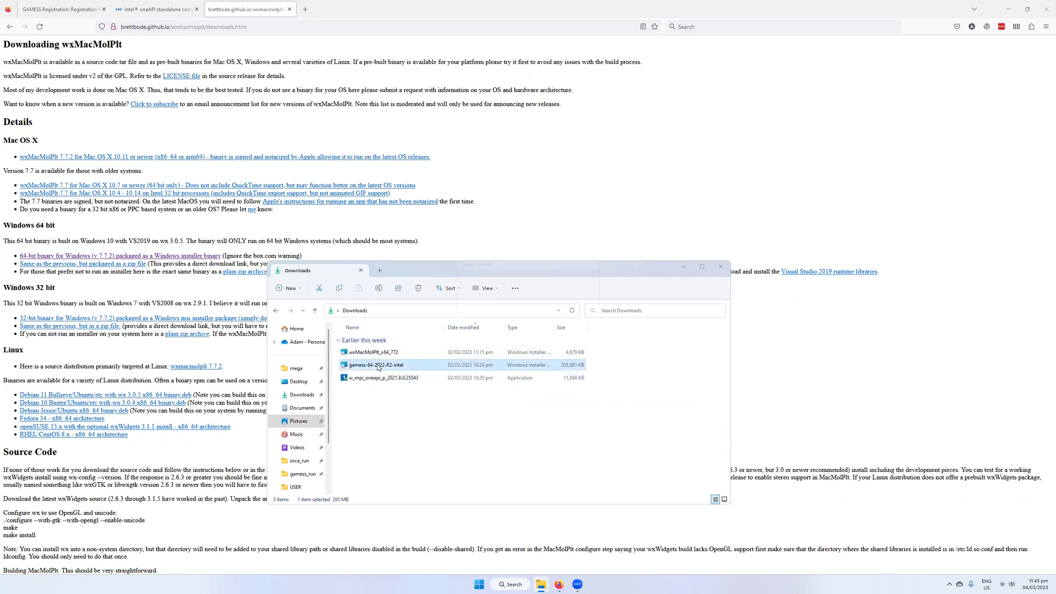
# - Install GAMESS 64-bit 2022 R2 Intel through its setup wizard, then launch the w_mpi_oneapi installer
pyautogui.doubleClick(378, 366)
pyautogui.click(566, 359)
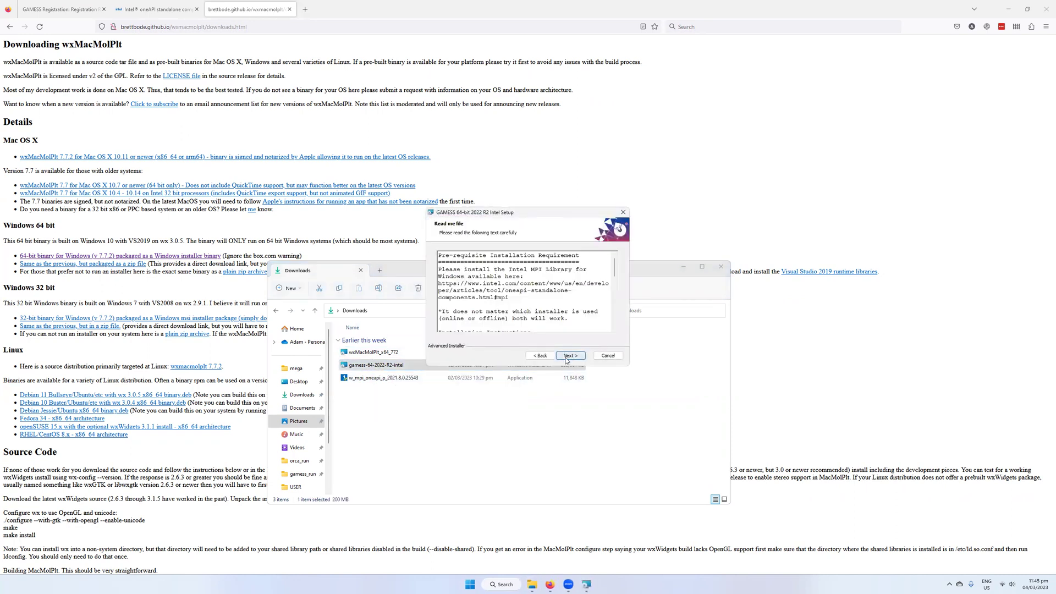
pyautogui.click(567, 356)
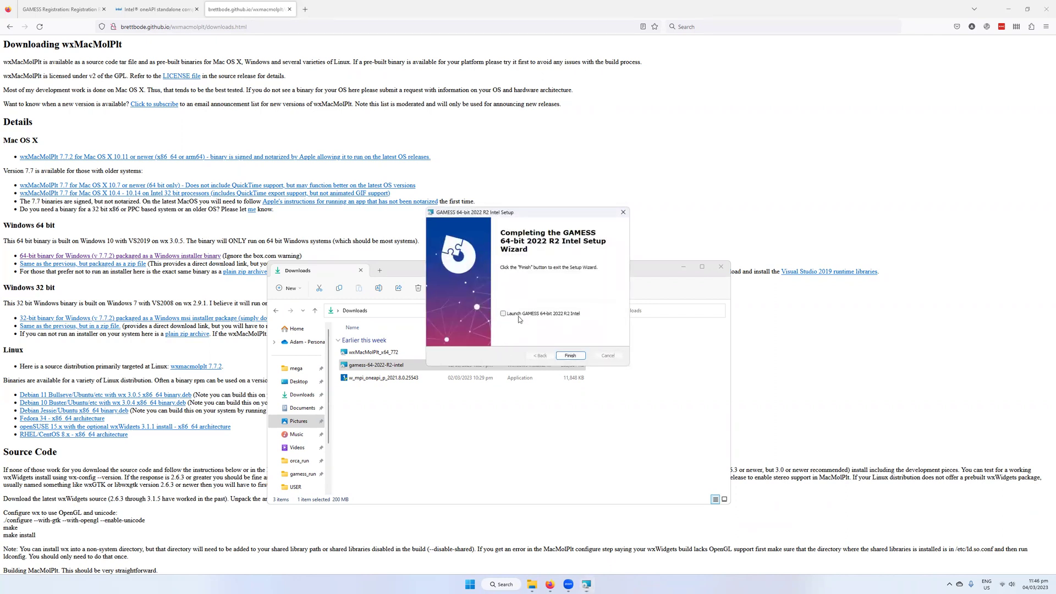
pyautogui.click(569, 356)
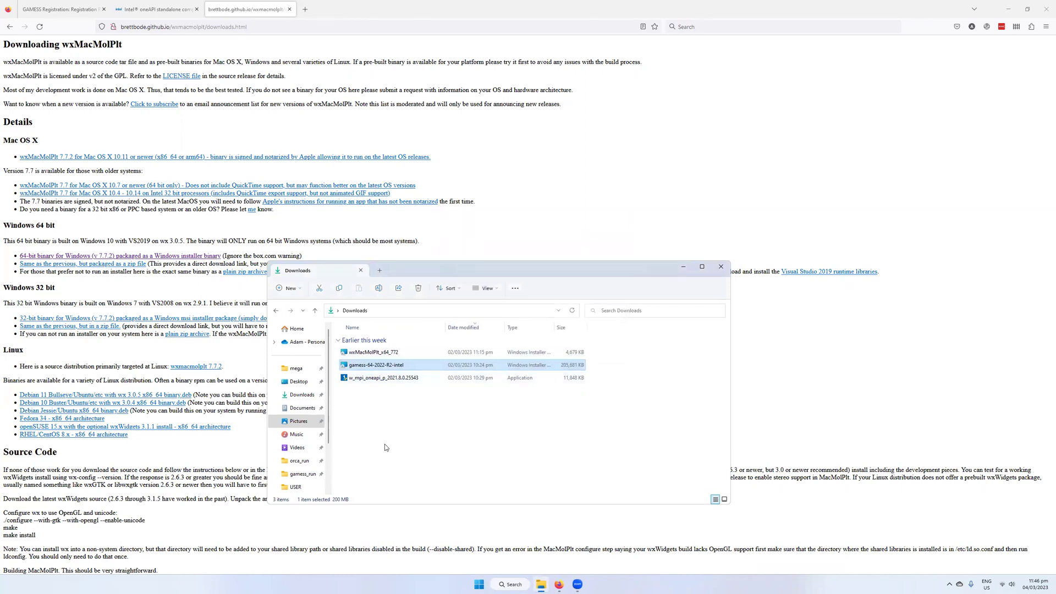
pyautogui.doubleClick(383, 378)
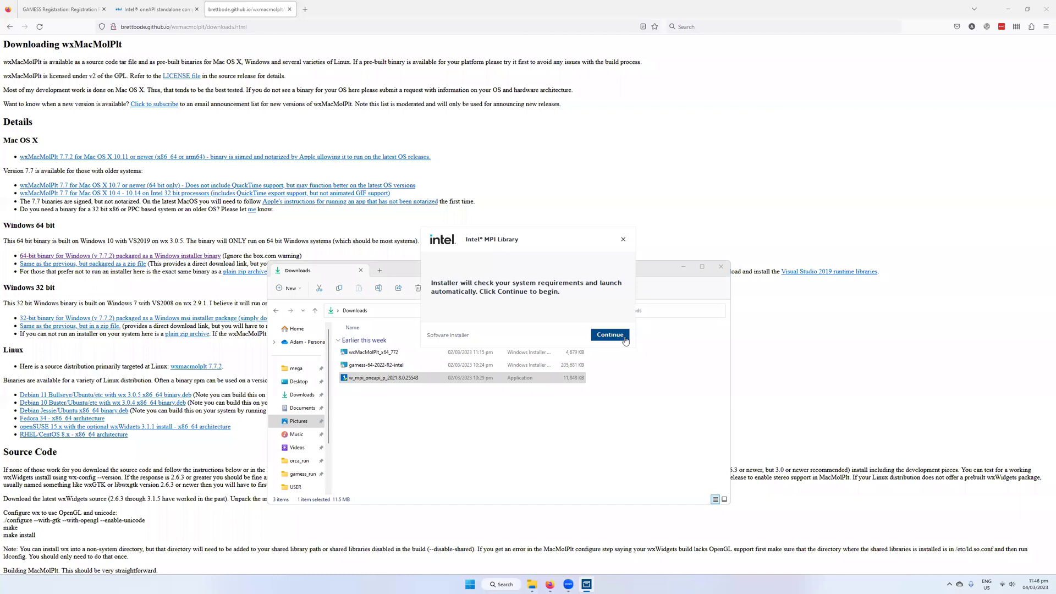
# - Install Intel MPI Library 2021.8.0 with the recommended setup, accepting the license and declining usage sharing
pyautogui.click(610, 335)
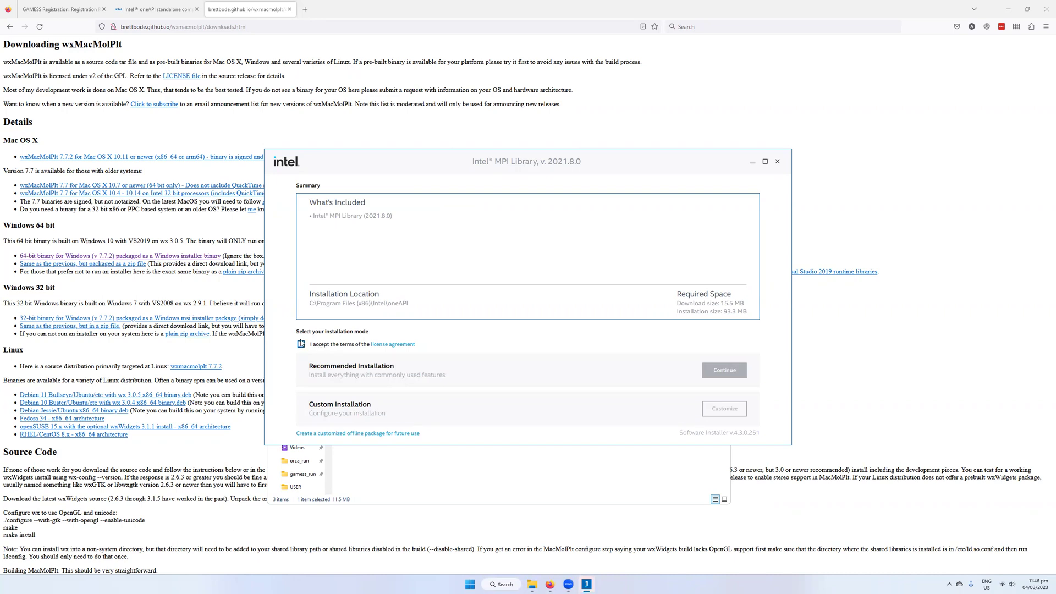
pyautogui.click(301, 344)
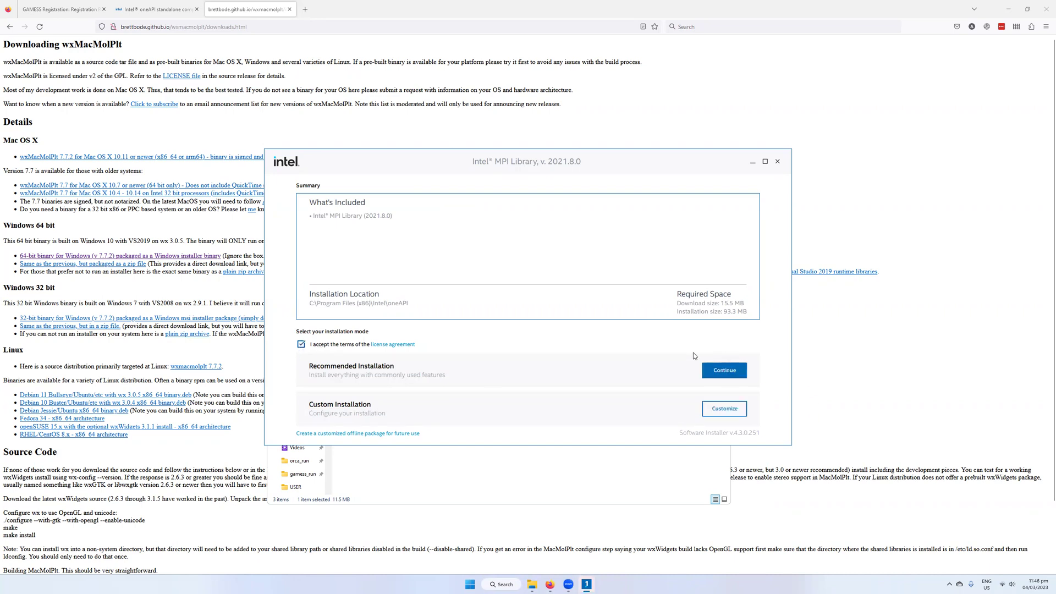
pyautogui.click(717, 377)
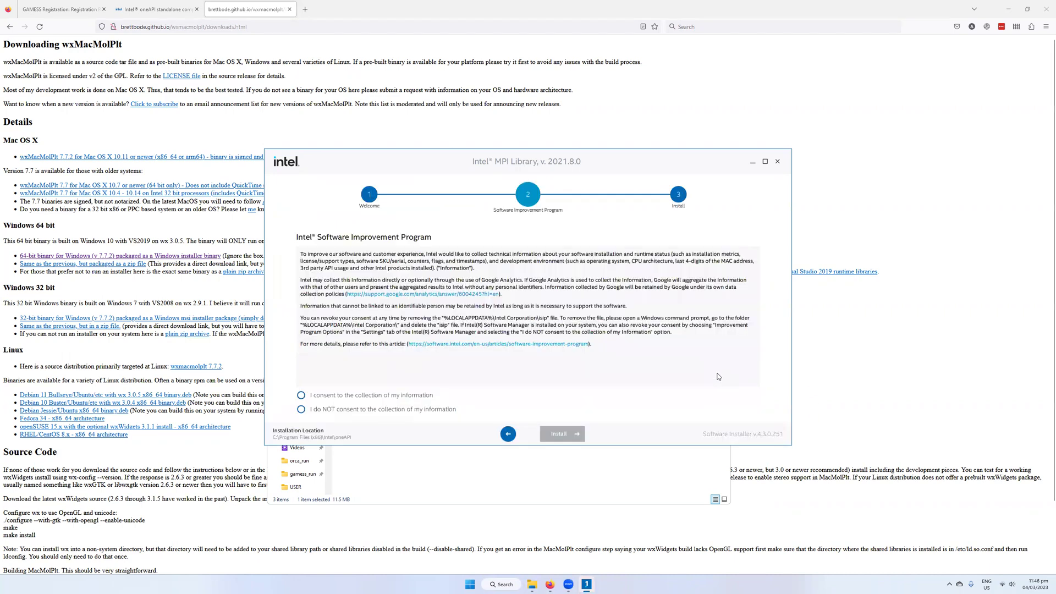
pyautogui.click(300, 409)
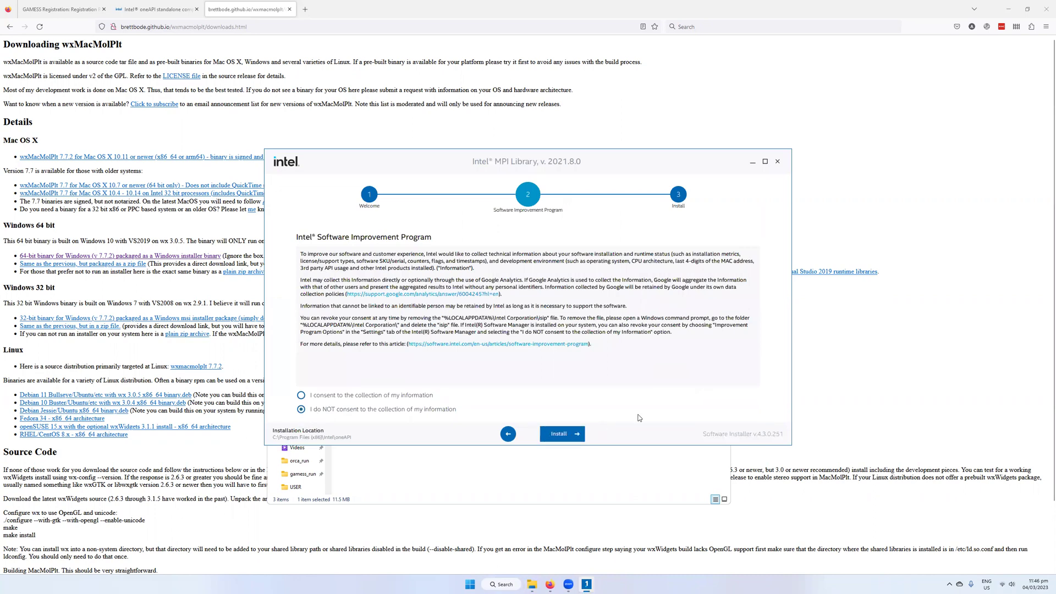
pyautogui.click(569, 441)
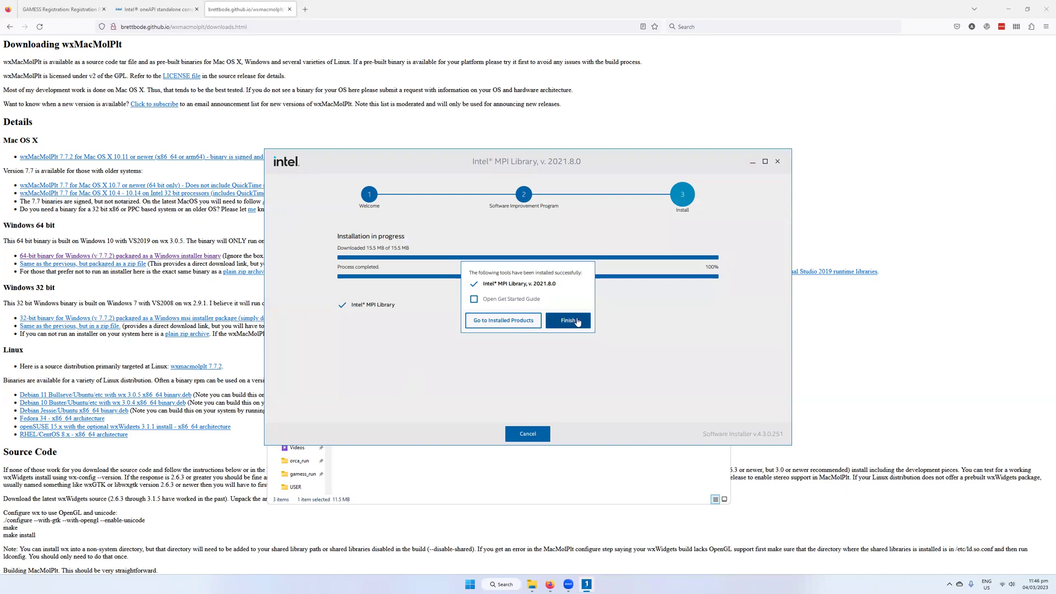
pyautogui.click(578, 322)
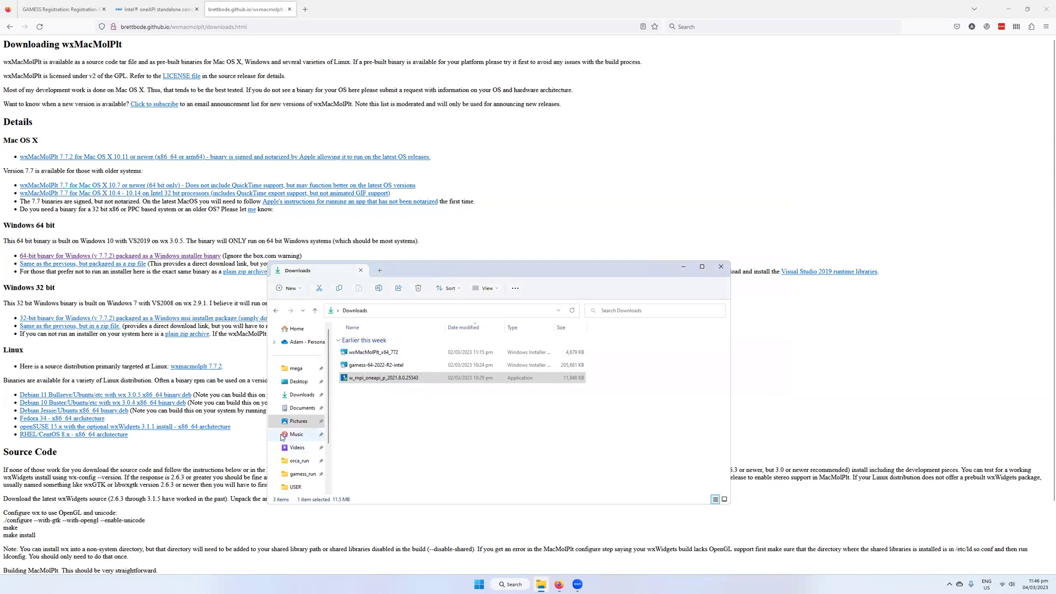
# - Open a second File Explorer window and browse to Local Disk (C:)
pyautogui.click(384, 415)
pyautogui.hotkey('ctrl', 'n')
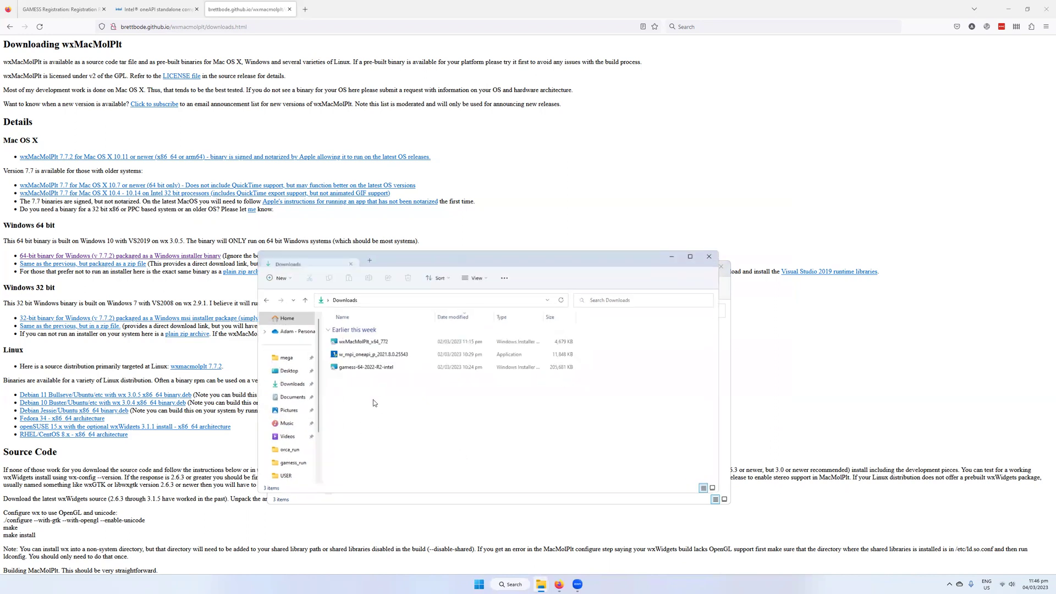
pyautogui.scroll(-2, 290, 388)
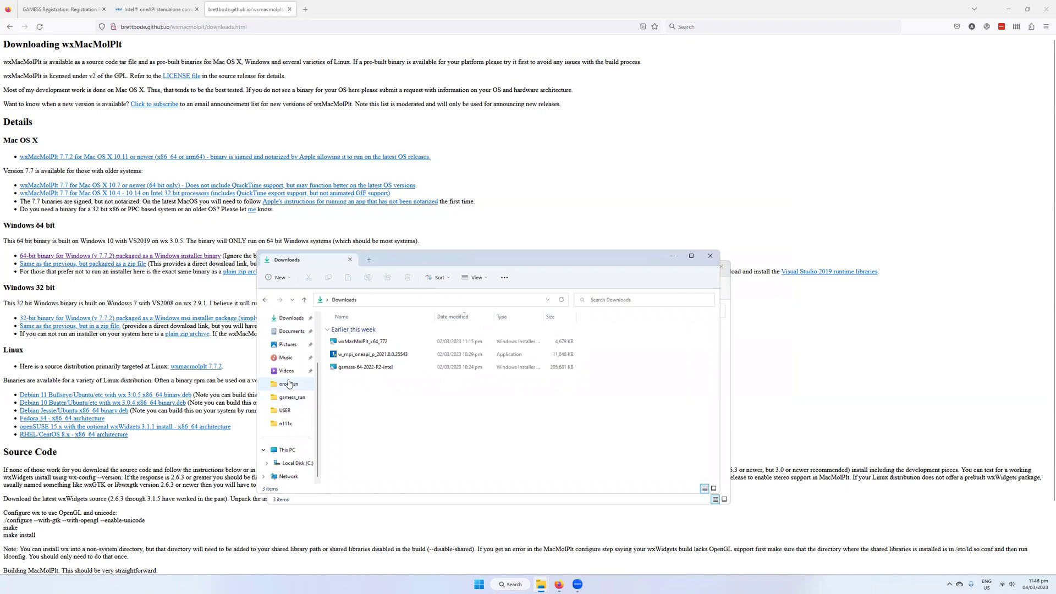
pyautogui.scroll(3, 289, 383)
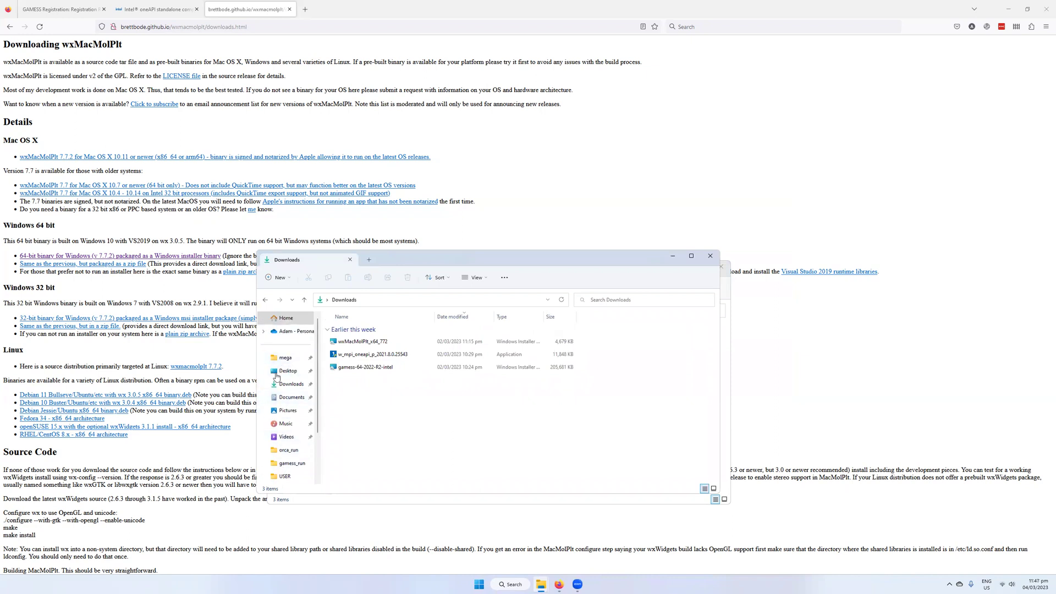
pyautogui.click(297, 476)
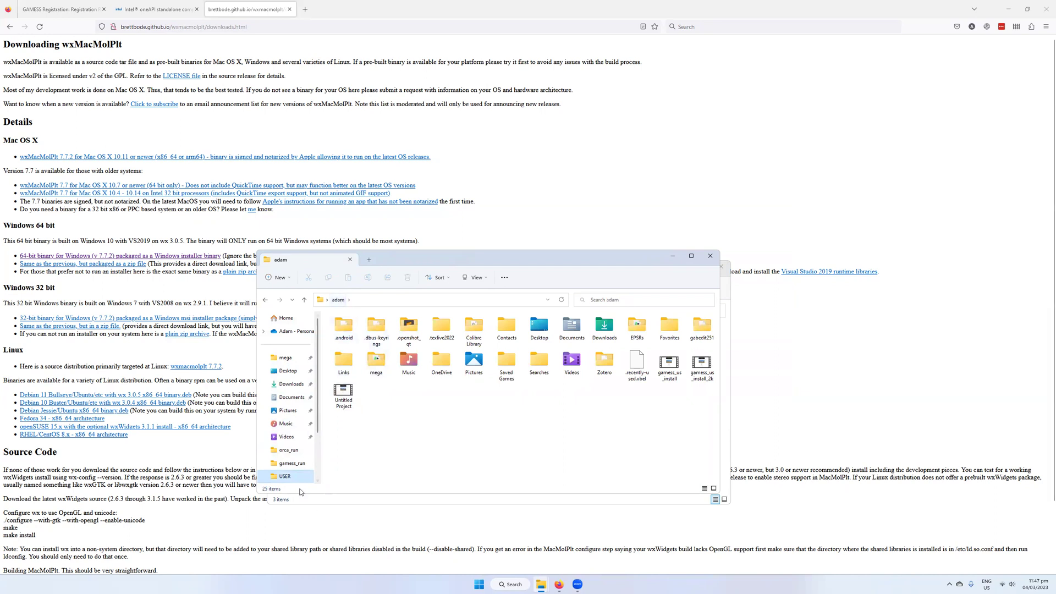
pyautogui.scroll(-3, 275, 463)
pyautogui.click(297, 463)
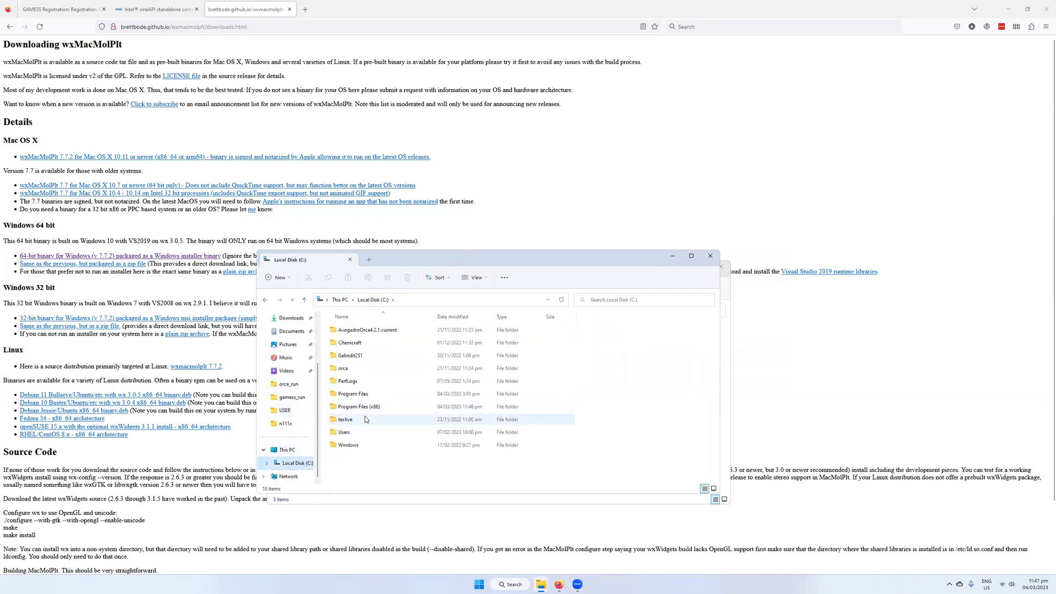
# - Go to Users > Public > gamess-64 and launch its Windows-Command-Prompt shortcut
pyautogui.doubleClick(344, 433)
pyautogui.doubleClick(355, 328)
pyautogui.doubleClick(356, 330)
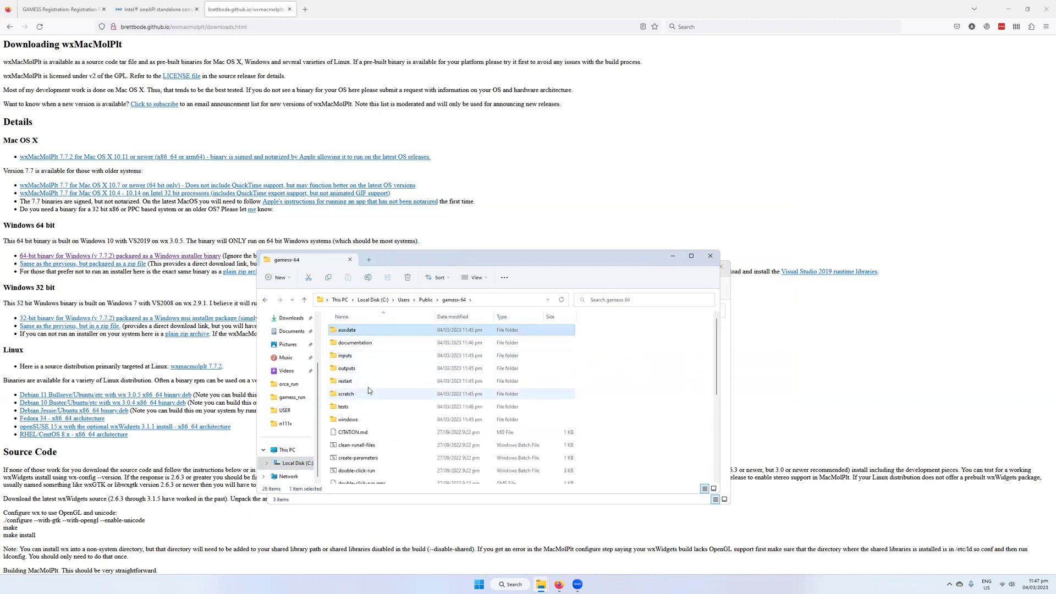
pyautogui.scroll(-5, 435, 362)
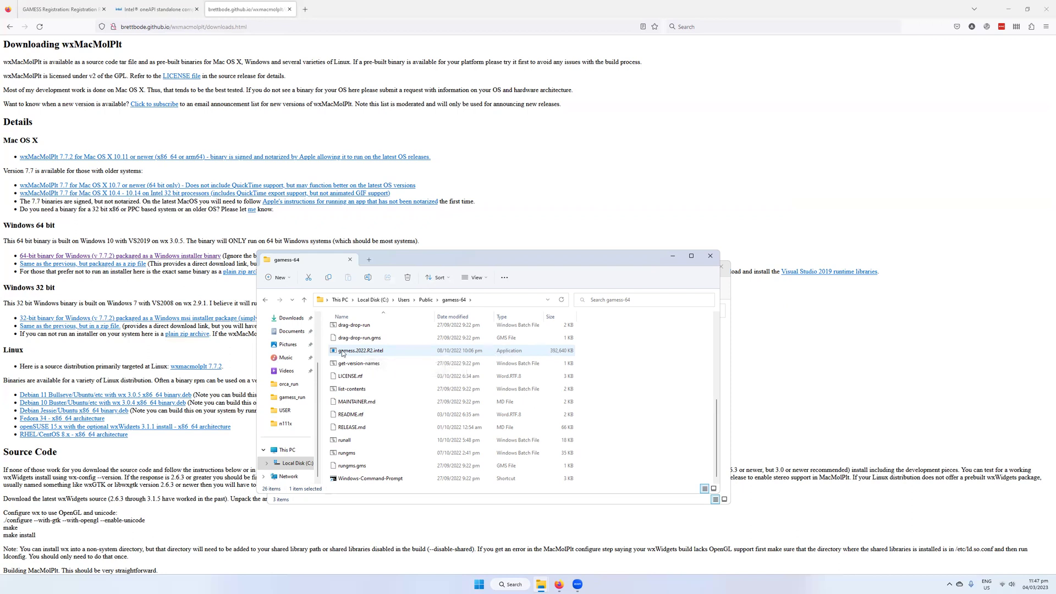
pyautogui.doubleClick(391, 480)
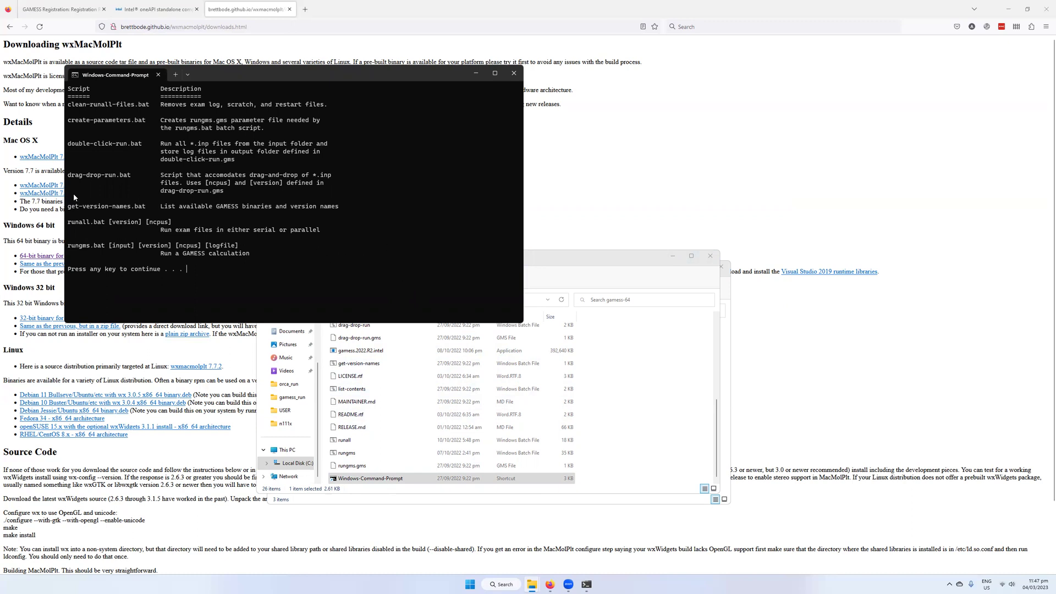
# - Highlight the get-version-names.bat and runall.bat entries in the GAMESS script listing
pyautogui.tripleClick(87, 210)
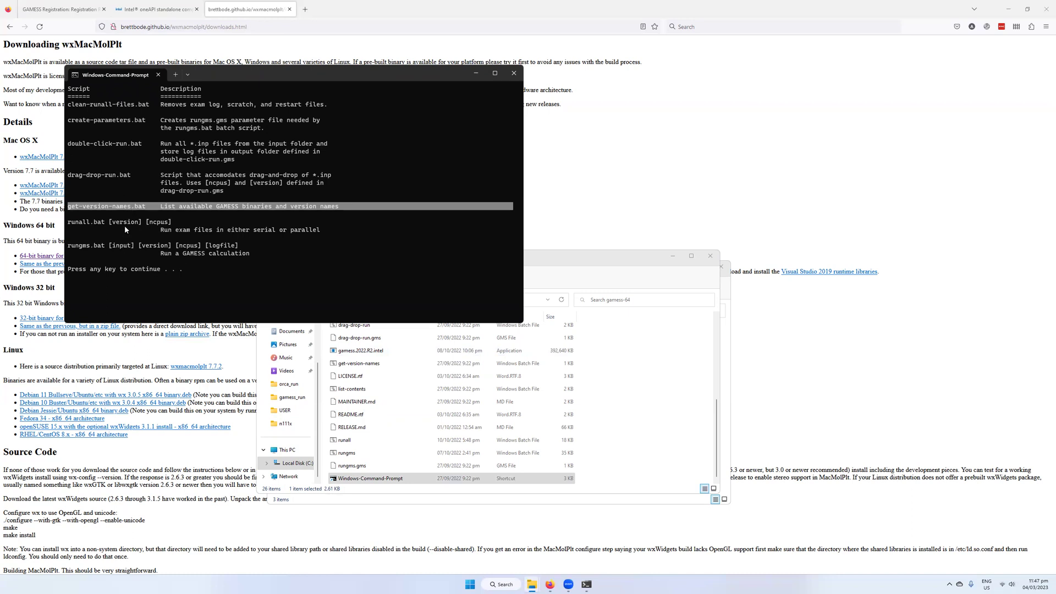
pyautogui.hotkey('ctrl', 'c')
pyautogui.moveTo(87, 224); pyautogui.dragTo(91, 223)
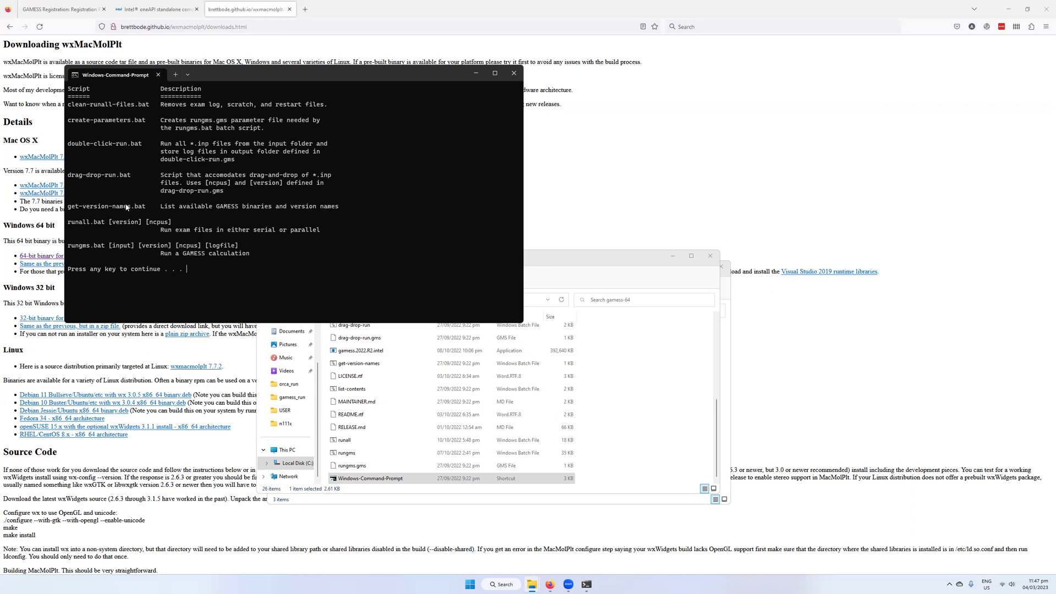
pyautogui.tripleClick(125, 207)
pyautogui.tripleClick(163, 223)
pyautogui.hotkey('ctrl', 'c')
pyautogui.tripleClick(162, 223)
pyautogui.hotkey('ctrl', 'c')
# - Run get-version-names.bat, which lists binary gamess.2022.R2.intel.exe with version 2022.R2.intel
pyautogui.press('Return')
pyautogui.write('get')
pyautogui.press('Tab')
pyautogui.press('Return')
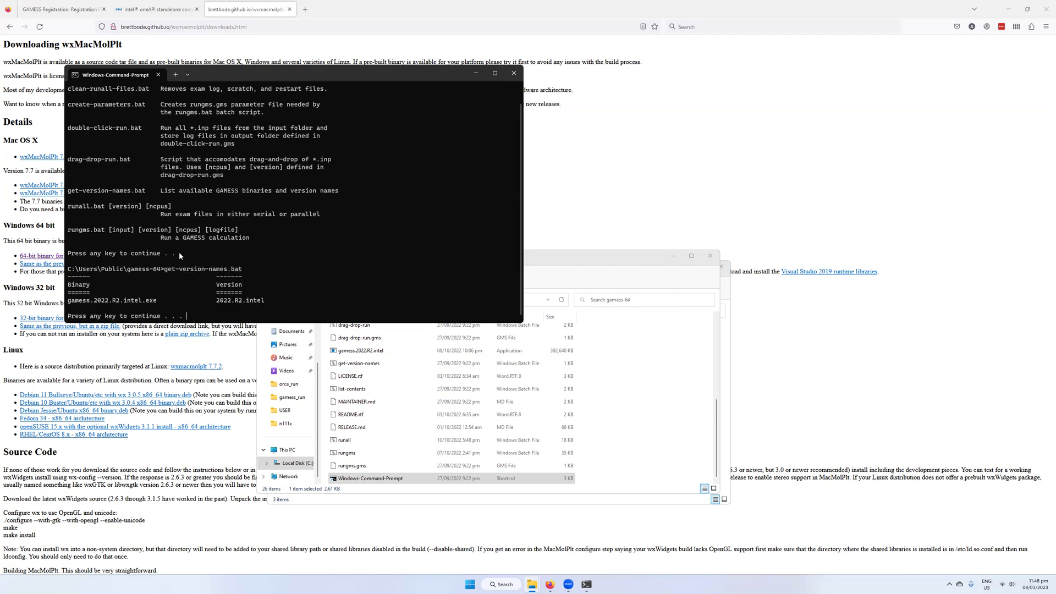
pyautogui.tripleClick(238, 293)
pyautogui.tripleClick(239, 300)
pyautogui.click(239, 303)
# - Run runall.bat 2022.R2.intel 1 to execute all 49 GAMESS exams serially until FIN
pyautogui.press('Return')
pyautogui.write('runall.bat ')
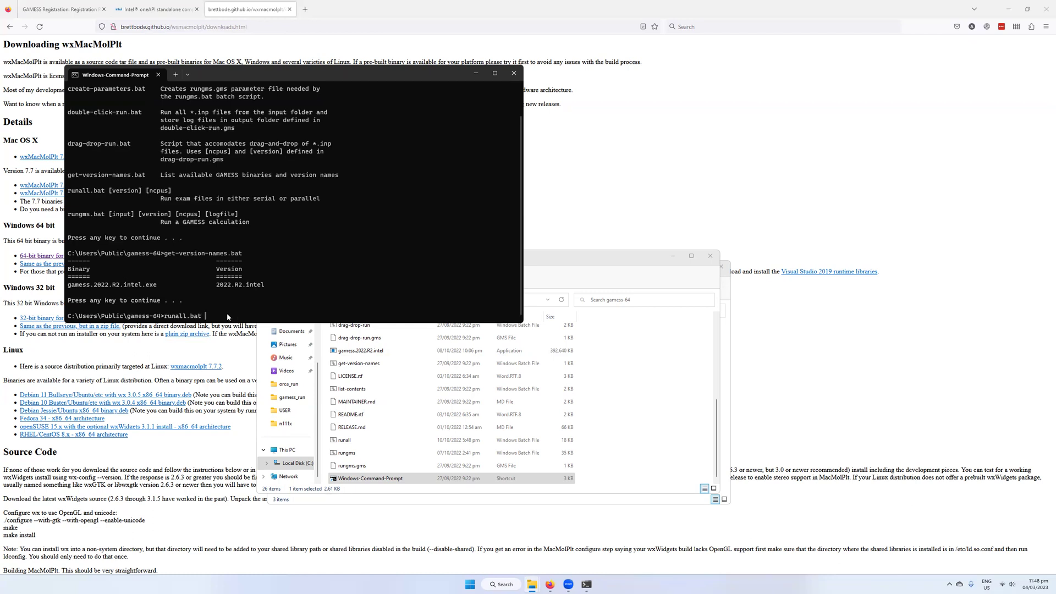
pyautogui.write('2022.R2.intel 1')
pyautogui.press('Return')
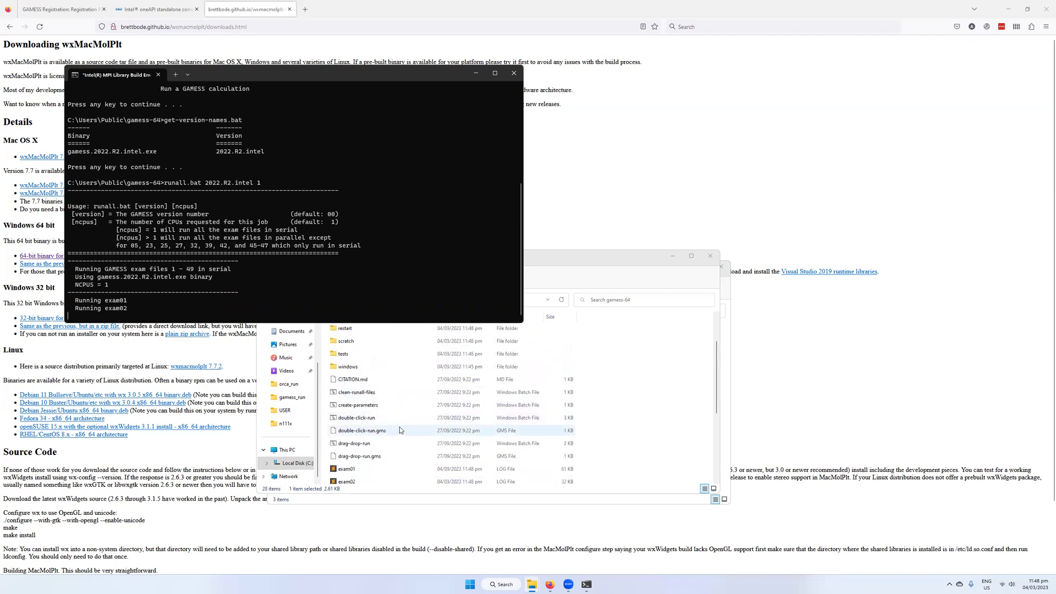
pyautogui.scroll(-1, 398, 429)
pyautogui.click(393, 461)
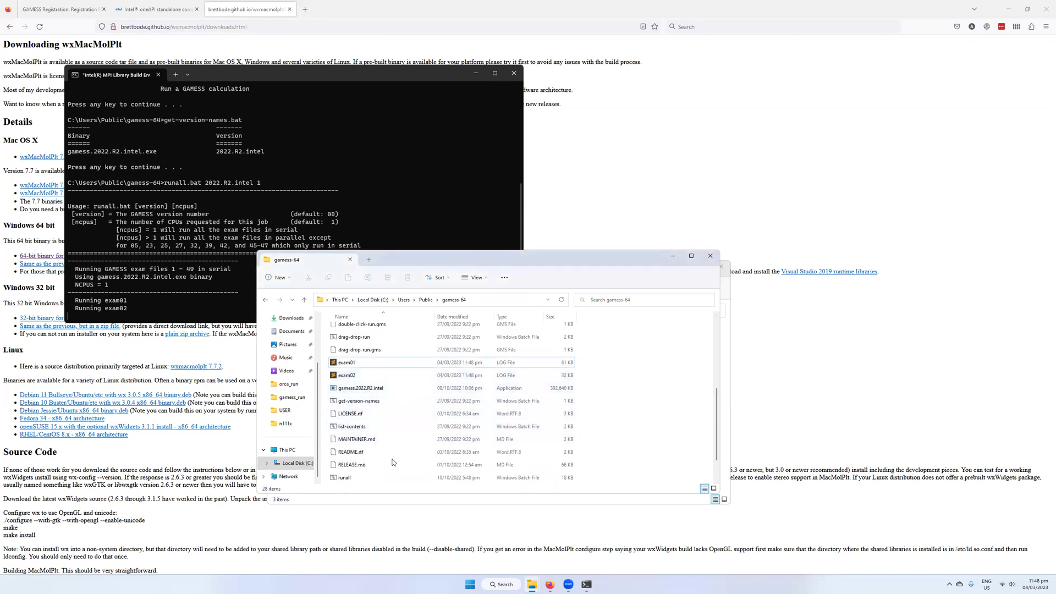
pyautogui.click(202, 303)
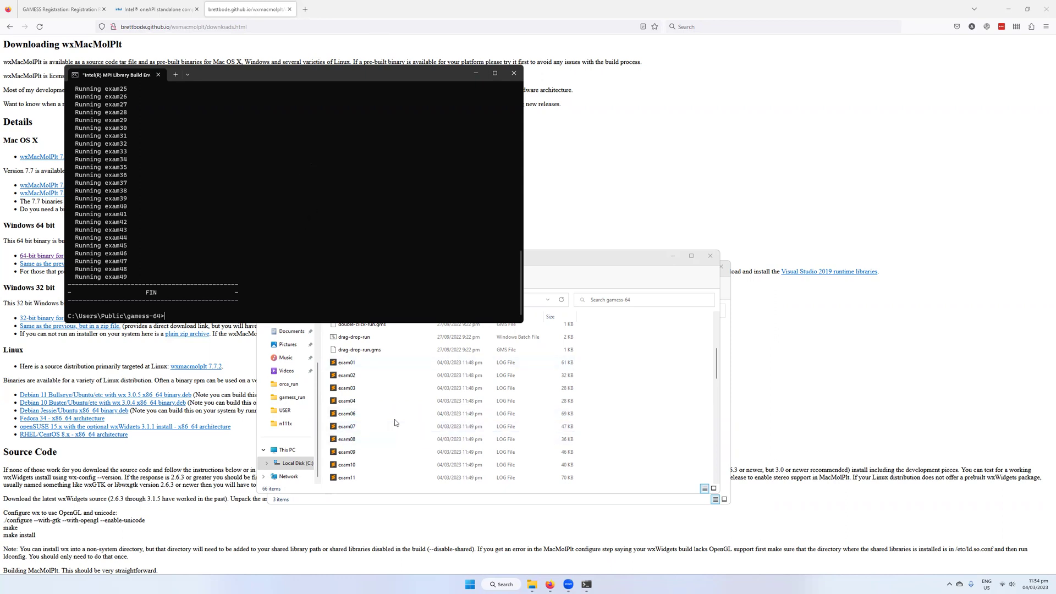
# - Open exam01.log and locate its GAMESS TERMINATED NORMALLY line with a 'normall' search
pyautogui.click(373, 363)
pyautogui.doubleClick(373, 362)
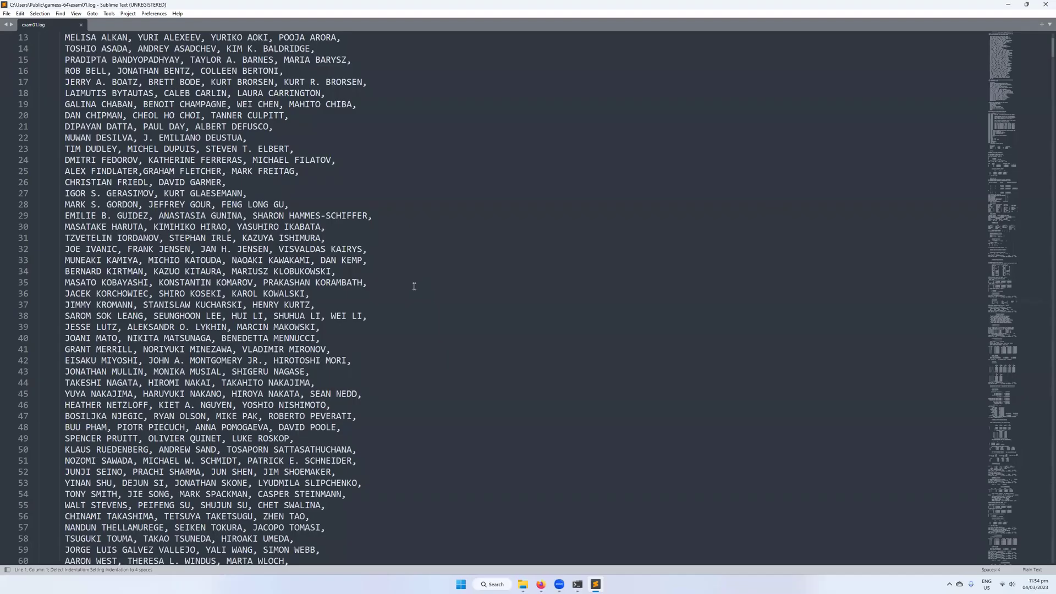
pyautogui.hotkey('ctrl', 'f')
pyautogui.write('n')
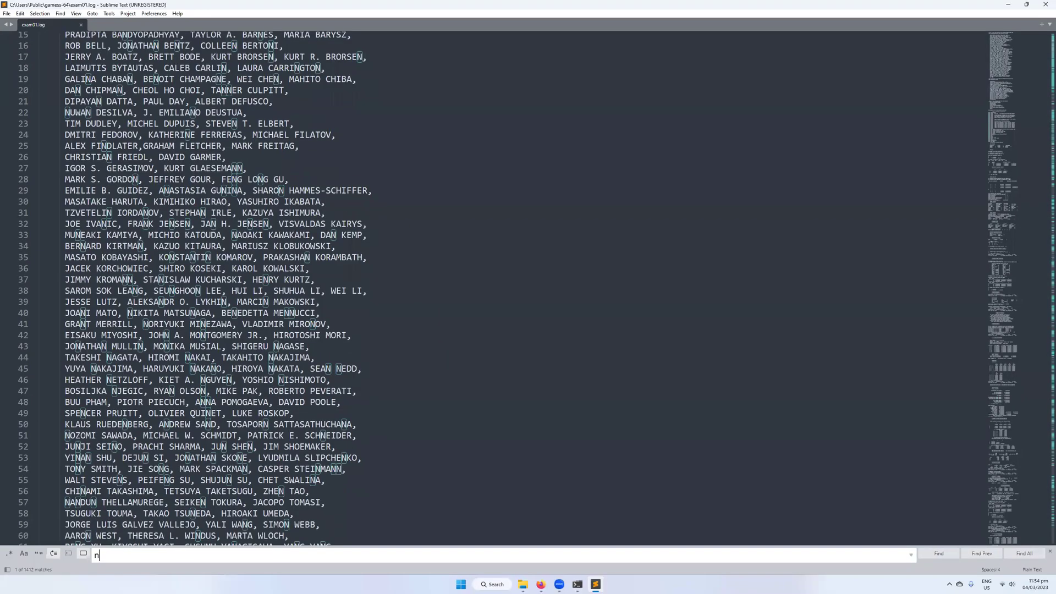
pyautogui.write('ormallu')
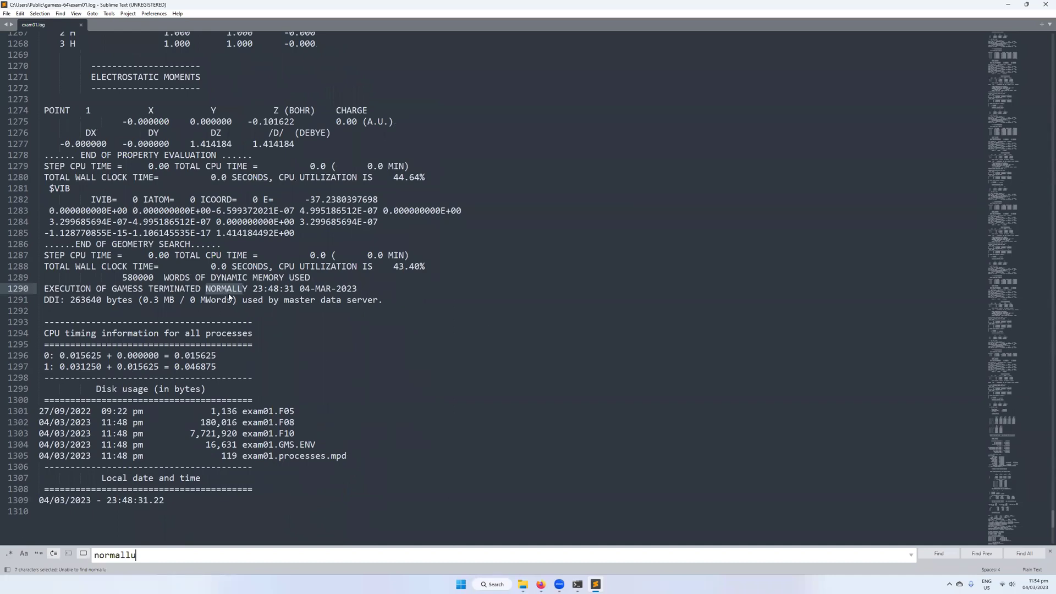
pyautogui.click(253, 300)
pyautogui.tripleClick(253, 299)
pyautogui.click(255, 289)
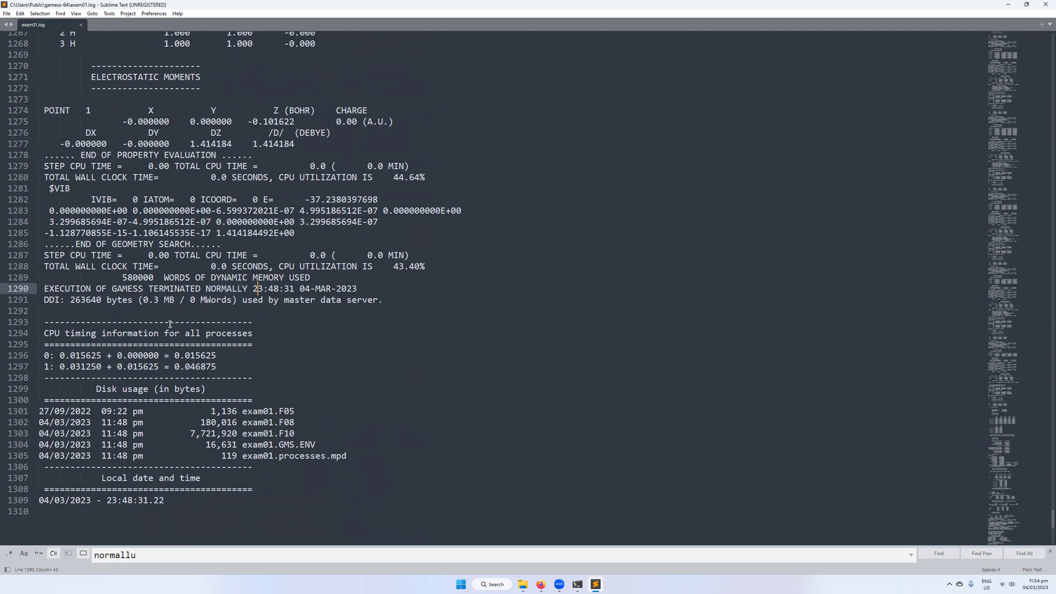
# - Open exam19.log and jump to its normal-termination line after fixing the search typo
pyautogui.hotkey('alt', 'Tab')
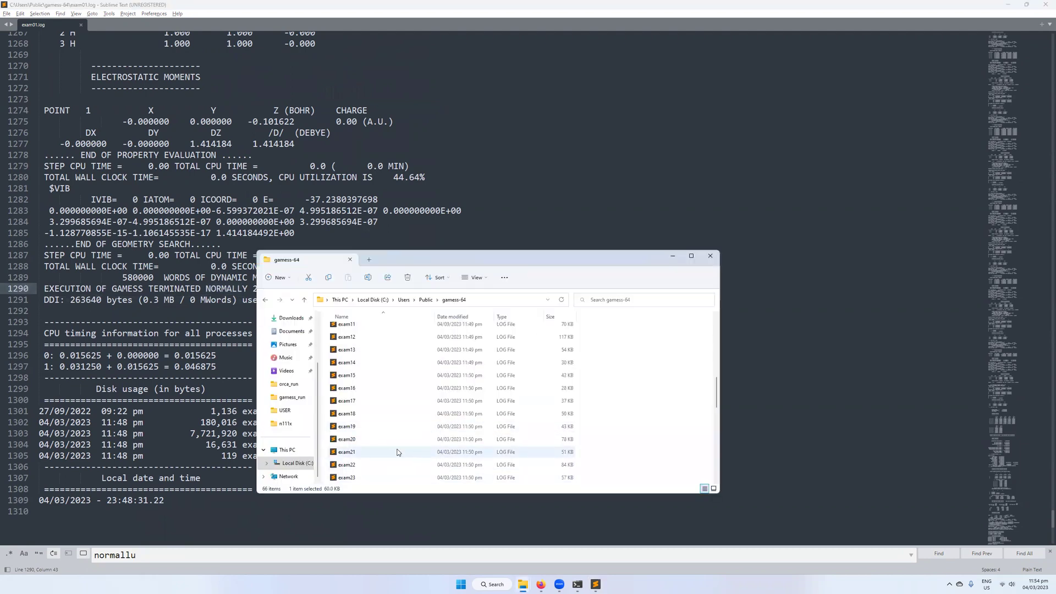
pyautogui.press('Return')
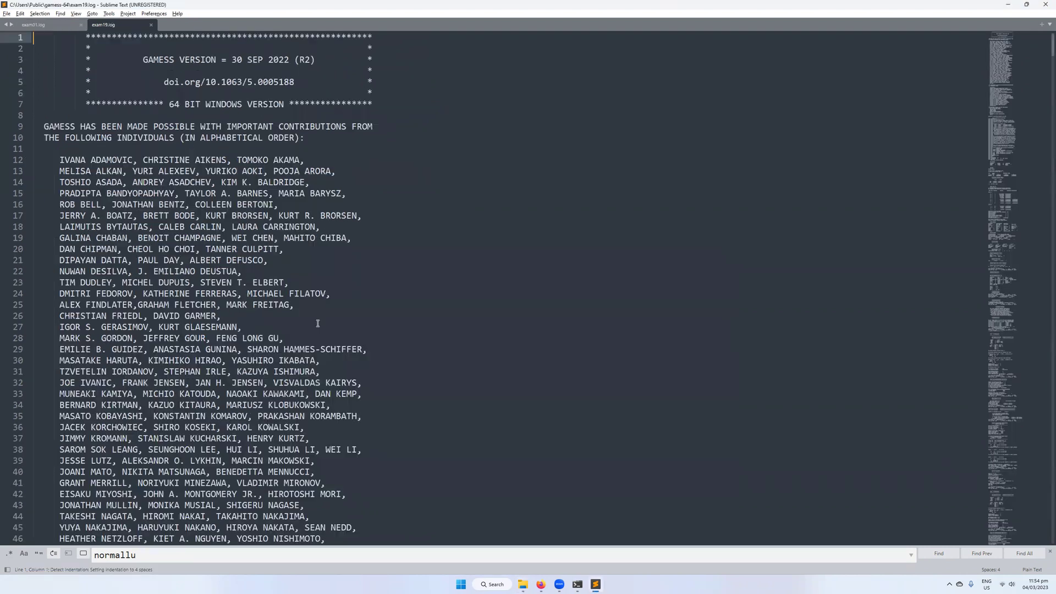
pyautogui.press('BackSpace')
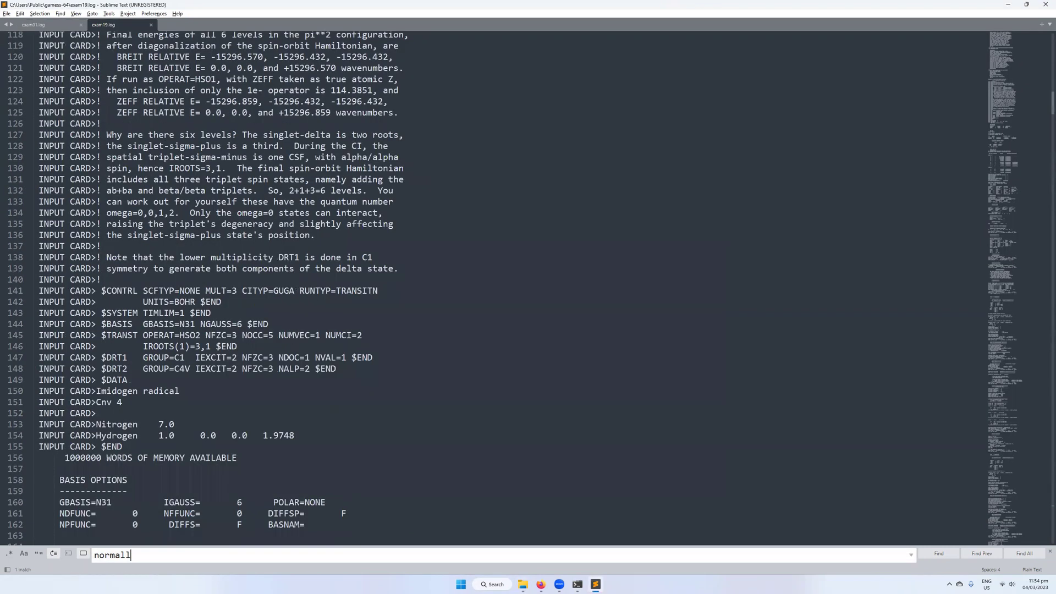
pyautogui.press('Return')
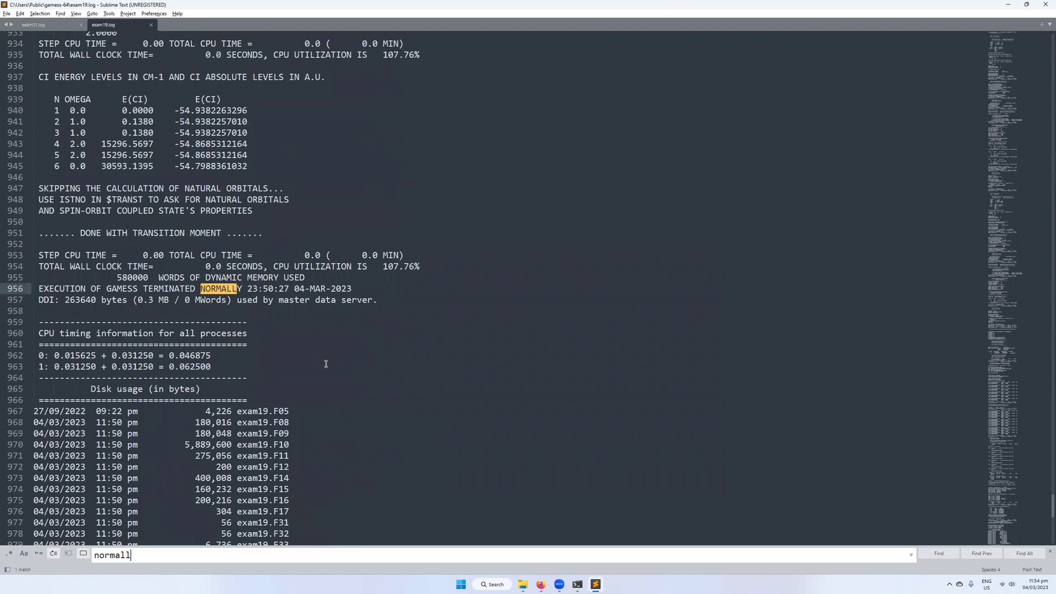
# - Confirm exam49.log terminated normally, then close the exam49, exam19 and exam01 log tabs
pyautogui.hotkey('alt', 'Tab')
pyautogui.scroll(-2, 365, 428)
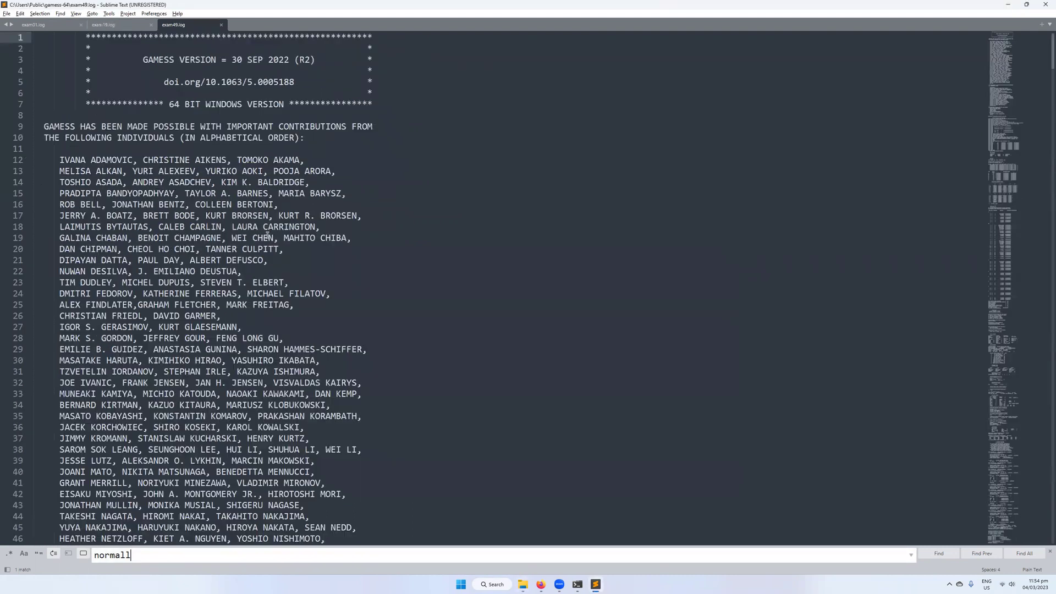
pyautogui.doubleClick(373, 442)
pyautogui.hotkey('ctrl', 'f')
pyautogui.press('Return')
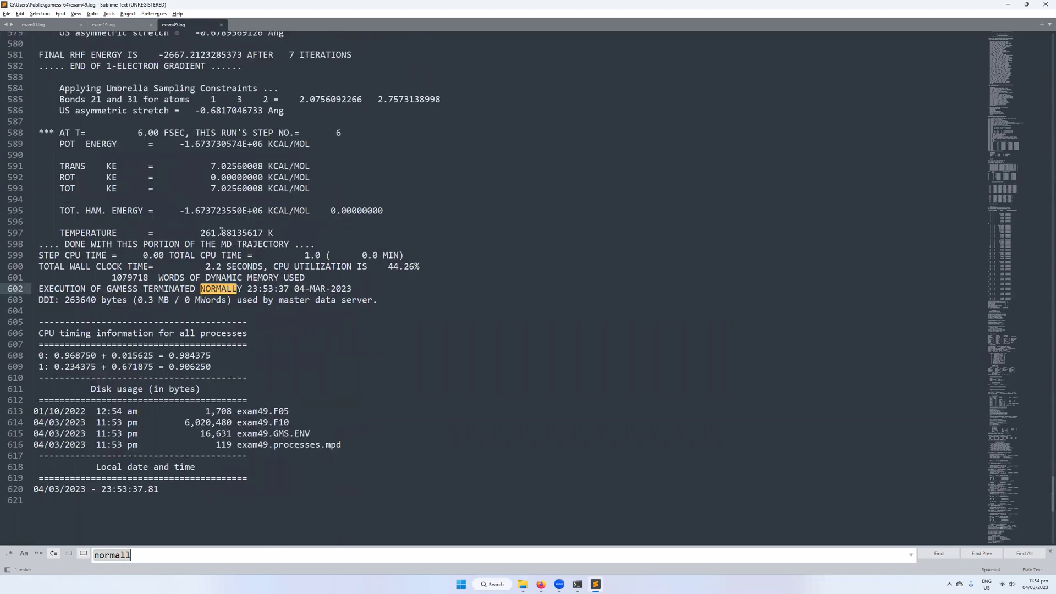
pyautogui.hotkey('ctrl', 'w')
pyautogui.hotkey('ctrl', 'w')
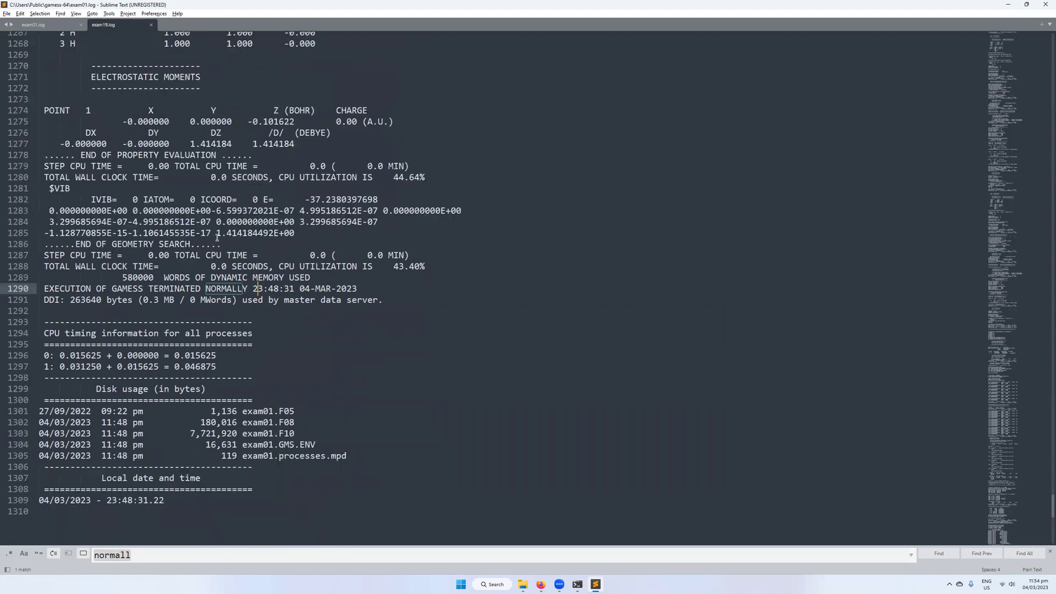
pyautogui.hotkey('ctrl', 'w')
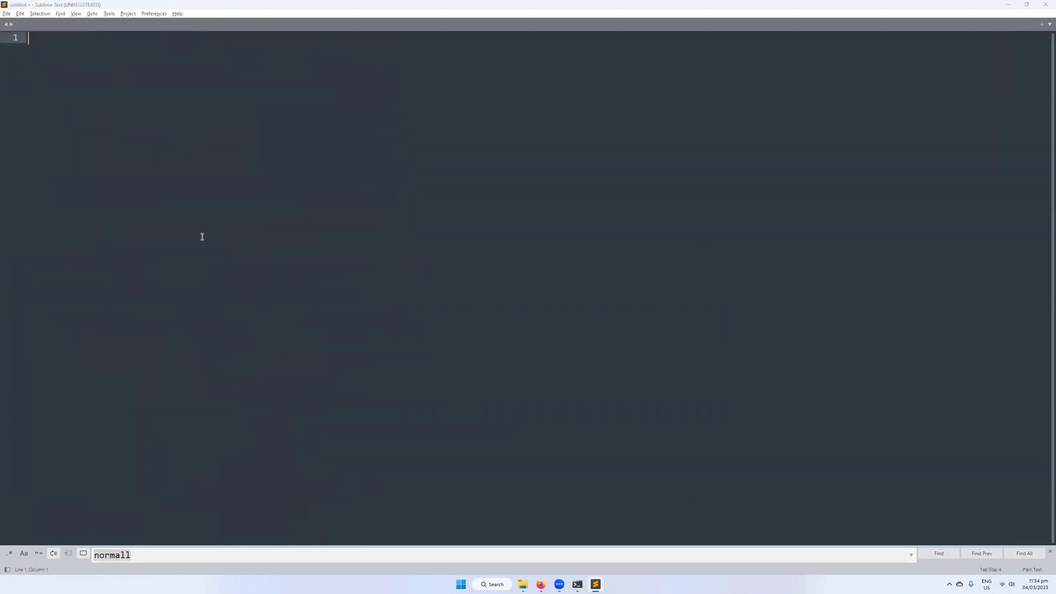
pyautogui.hotkey('alt', 'Tab')
pyautogui.hotkey('alt', 'Tab')
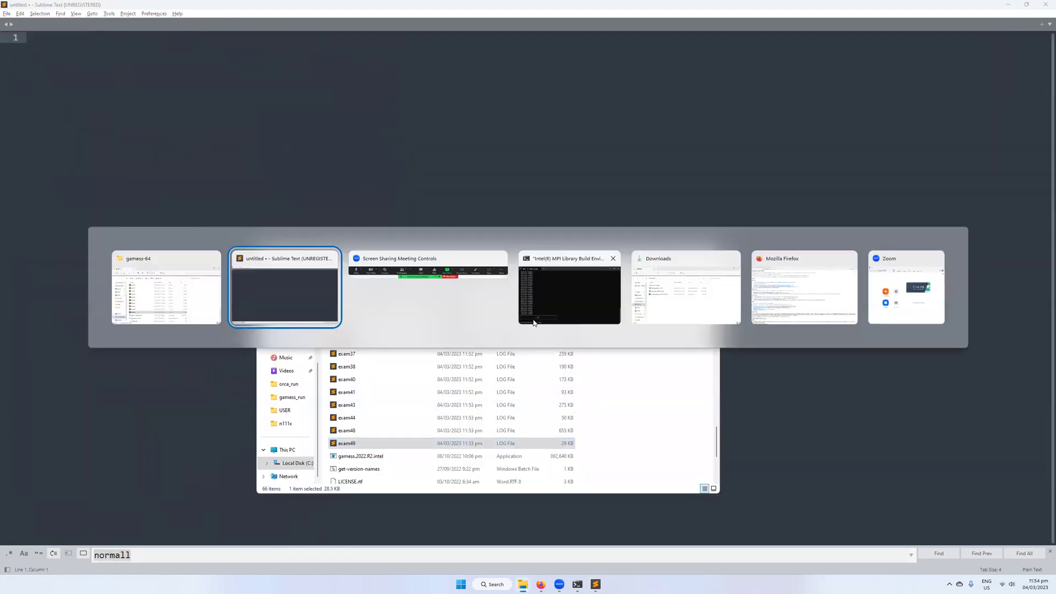
# - Run clean-runall-files.bat to delete exam logs, scratch and restart files, leaving 26 items in gamess-64
pyautogui.click(552, 299)
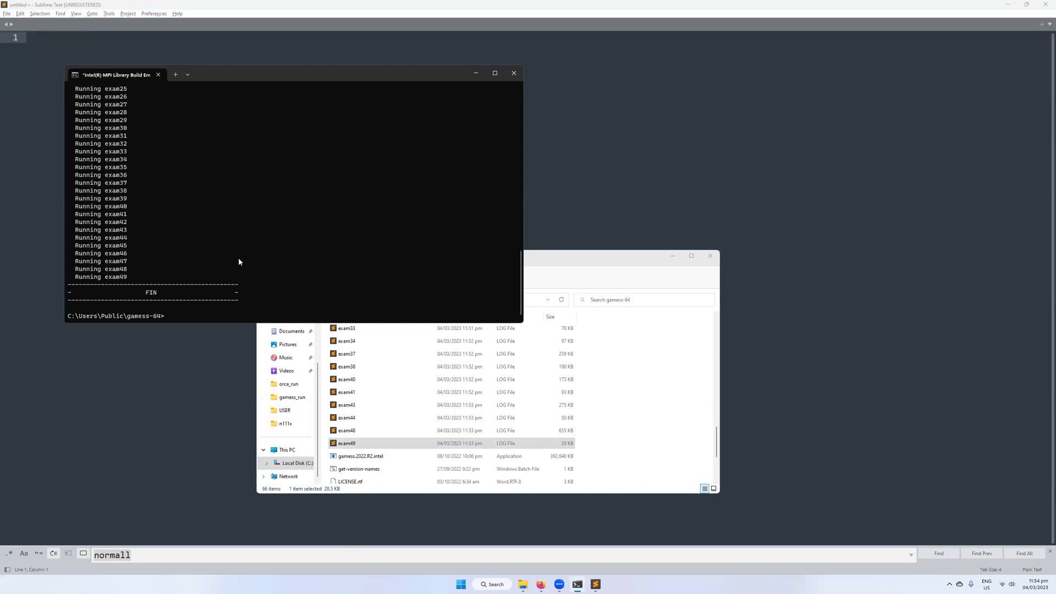
pyautogui.write('cle')
pyautogui.press('Tab')
pyautogui.press('Return')
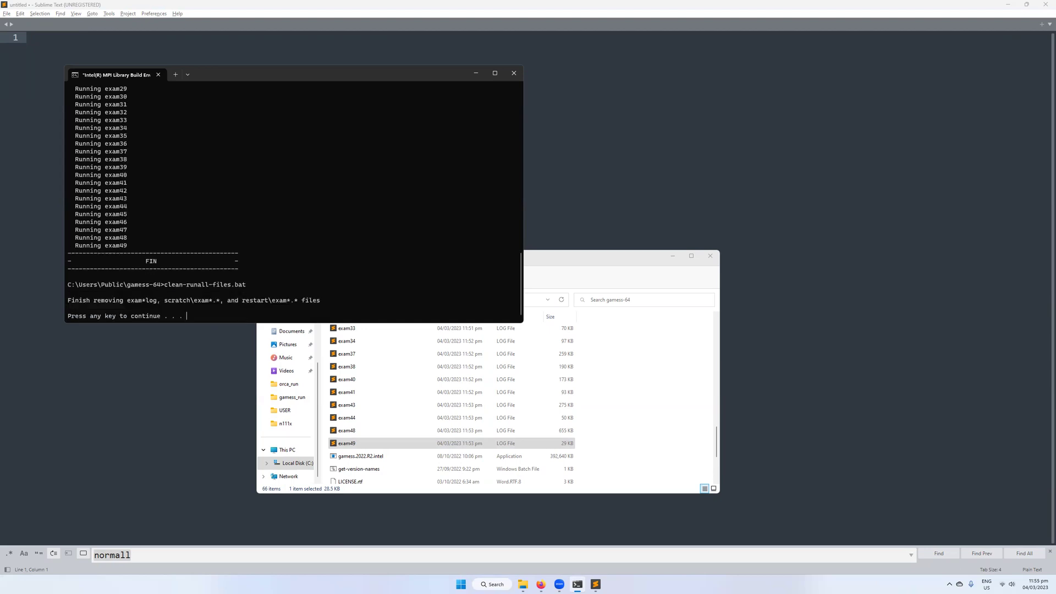
pyautogui.press('Return')
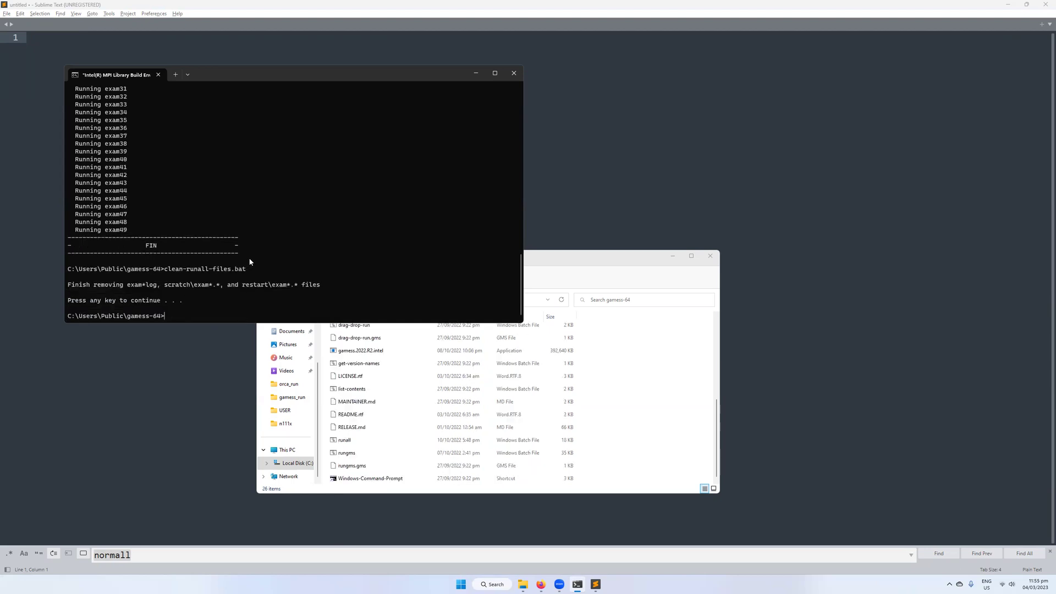
pyautogui.click(470, 426)
pyautogui.scroll(5, 476, 401)
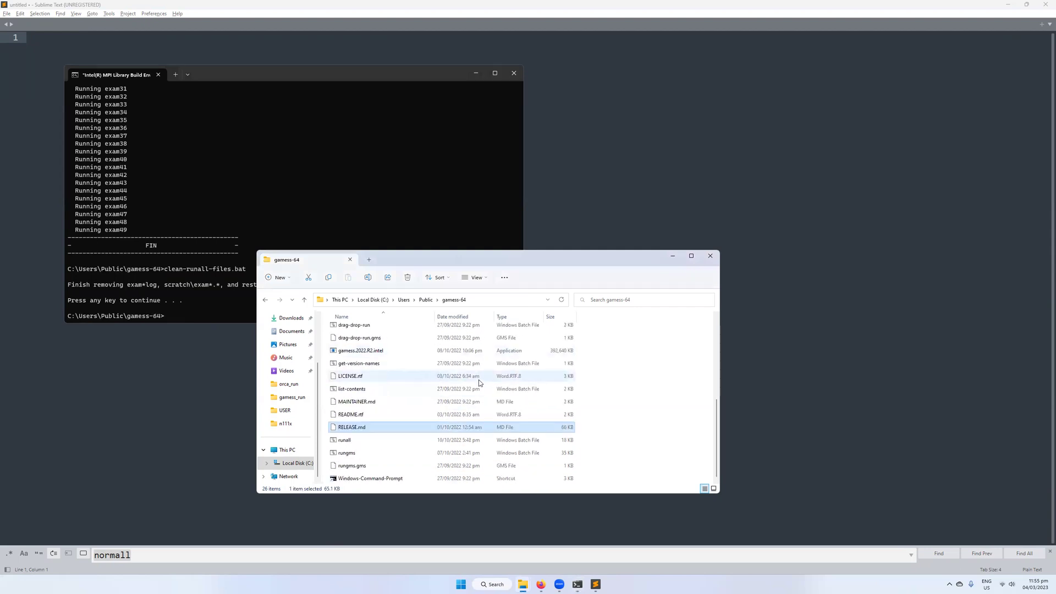
pyautogui.click(258, 205)
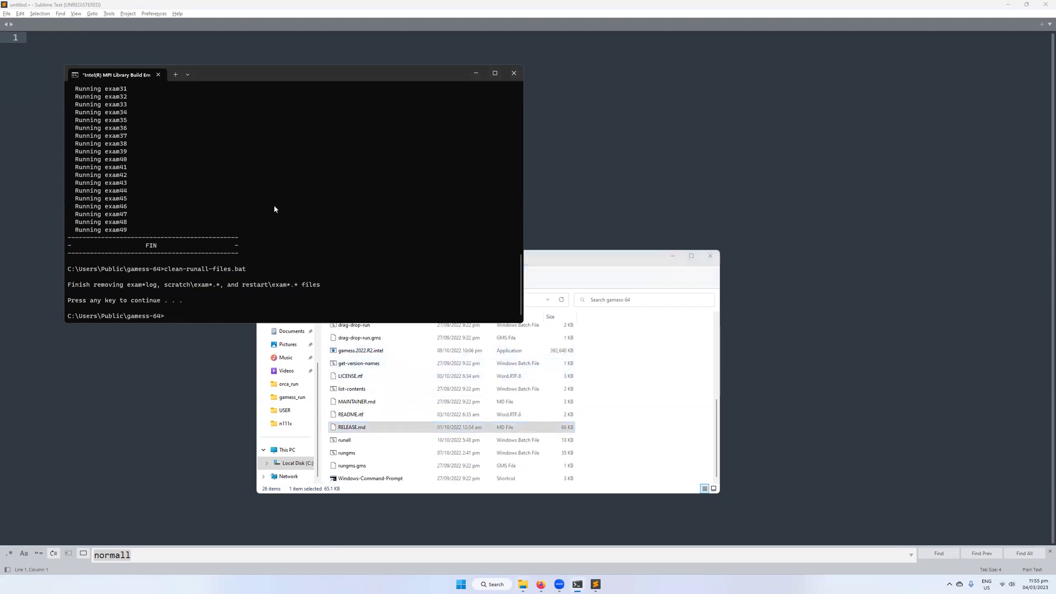
# - Rerun the exam suite as runall.bat 2022.R2.intel 4 on four processes
pyautogui.press('Up')
pyautogui.press('Up')
pyautogui.write('4')
pyautogui.press('Return')
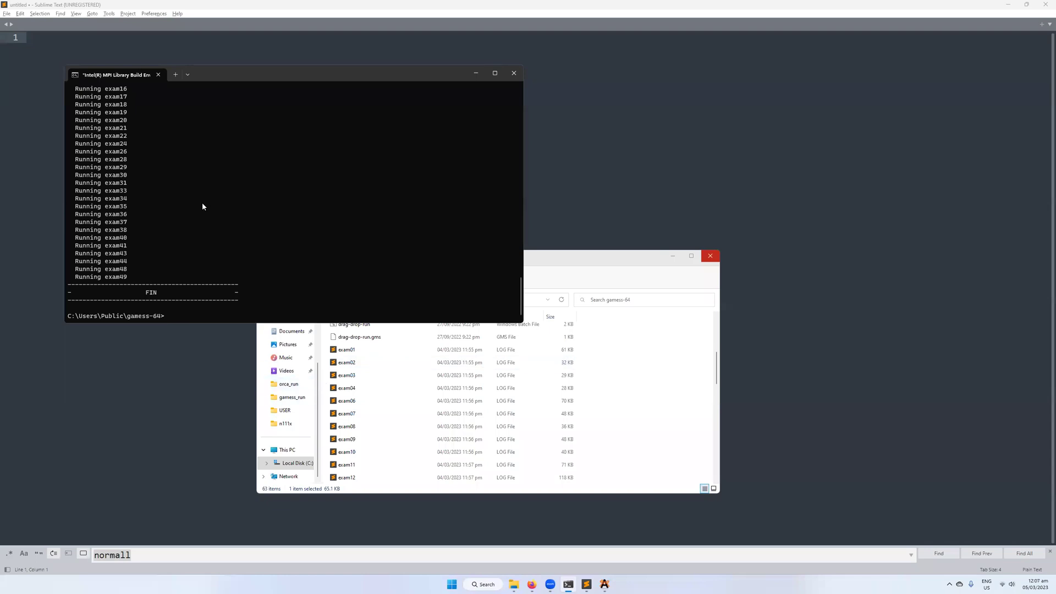
pyautogui.doubleClick(356, 350)
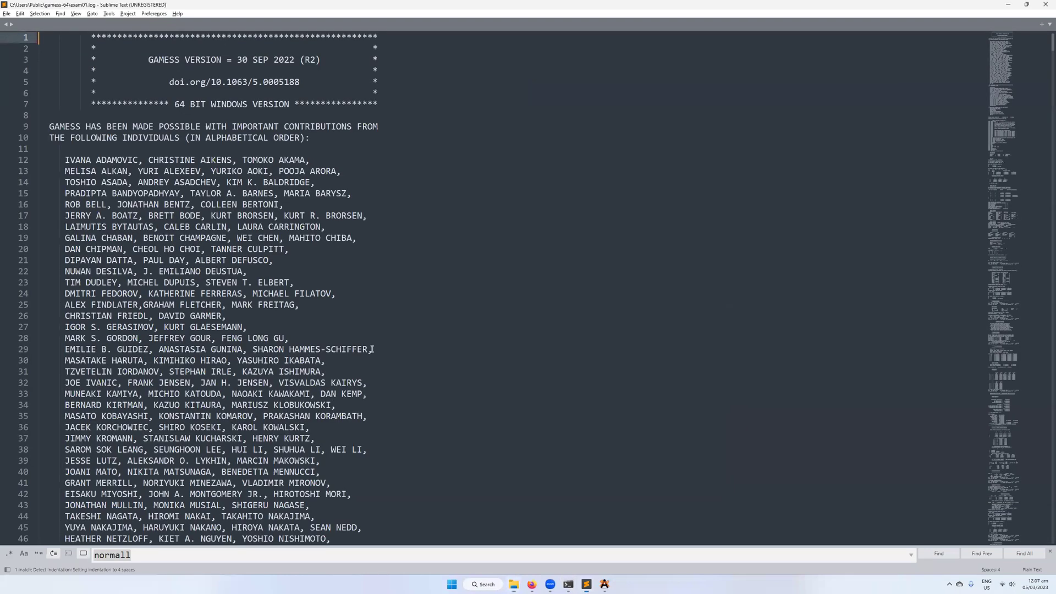
pyautogui.write('nor')
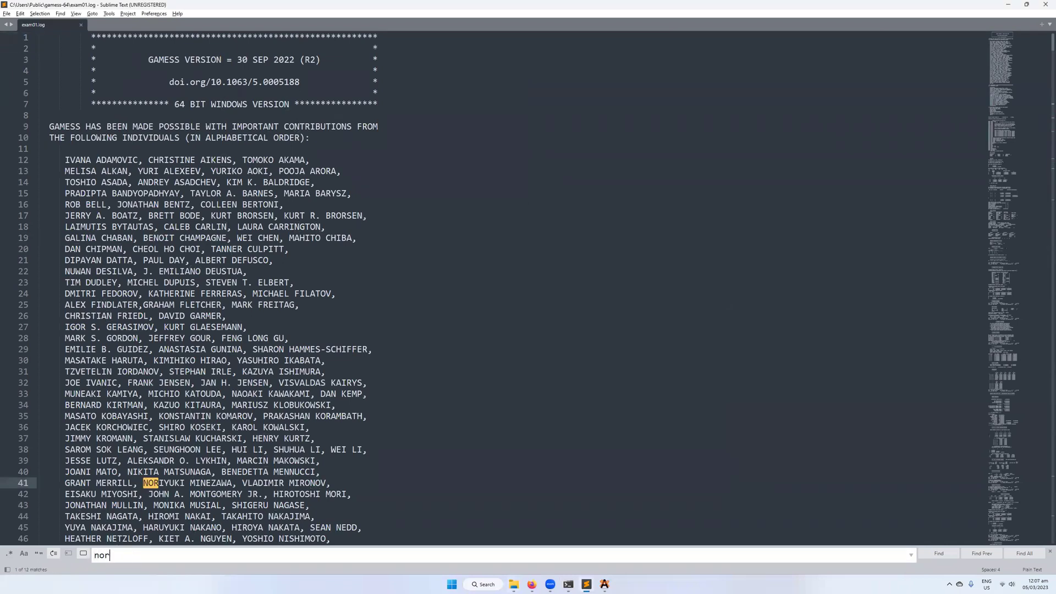
pyautogui.write('m')
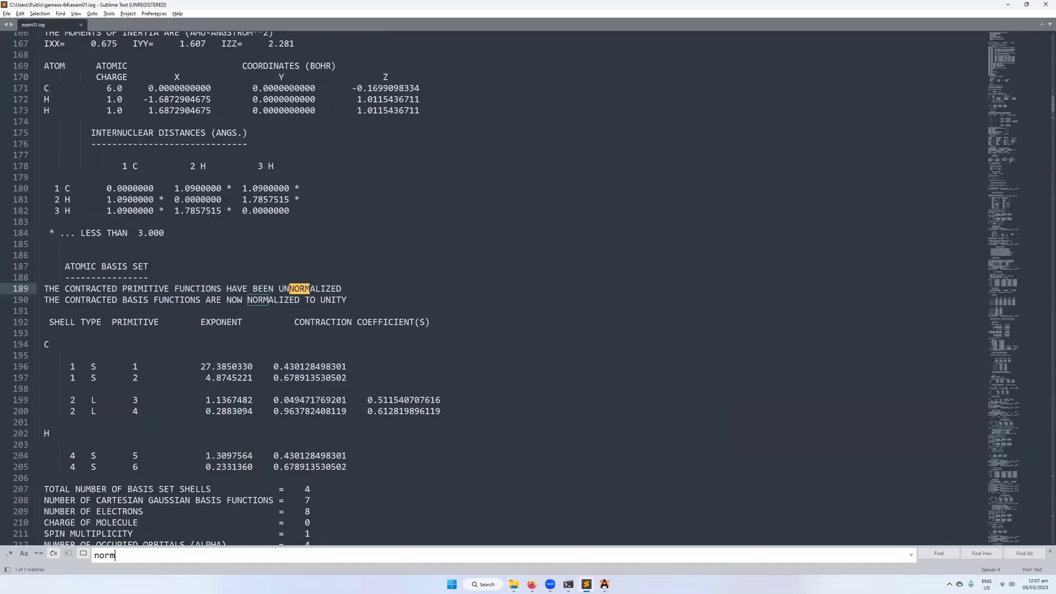
pyautogui.write('all')
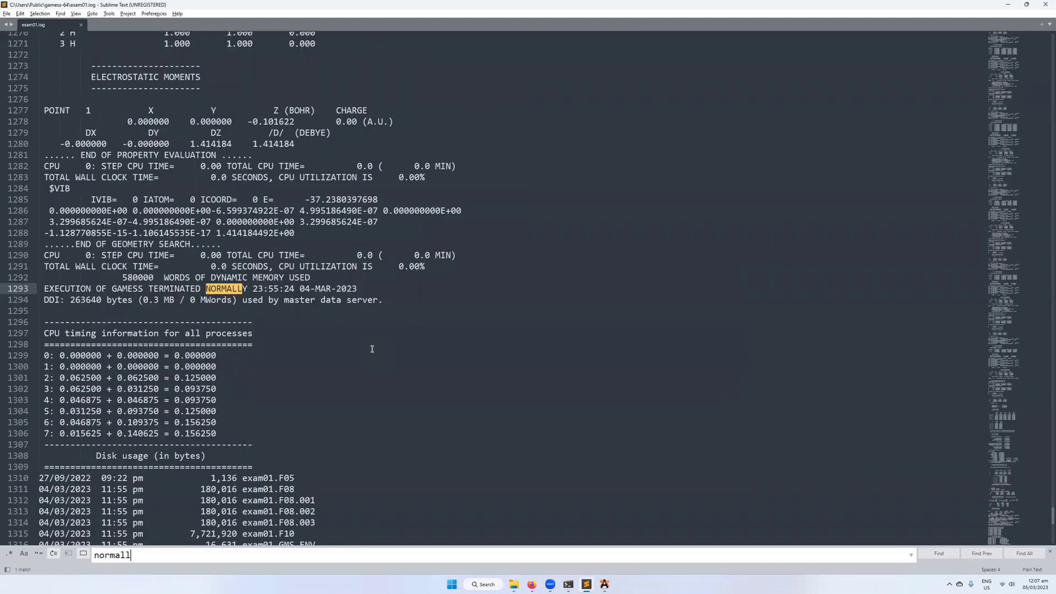
pyautogui.hotkey('alt', 'Tab')
pyautogui.doubleClick(367, 423)
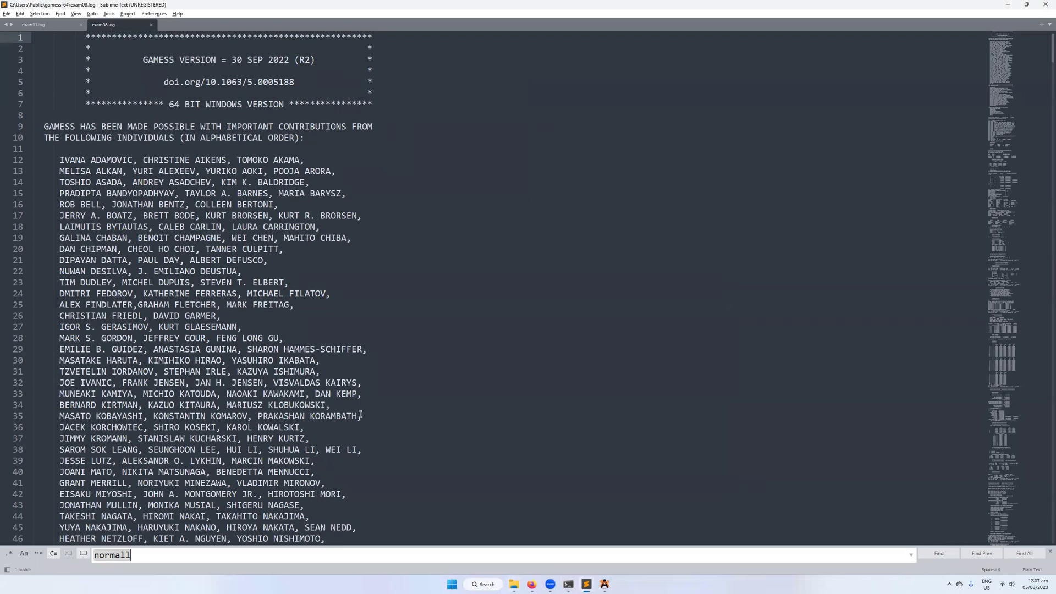
pyautogui.press('Return')
pyautogui.hotkey('alt', 'Tab')
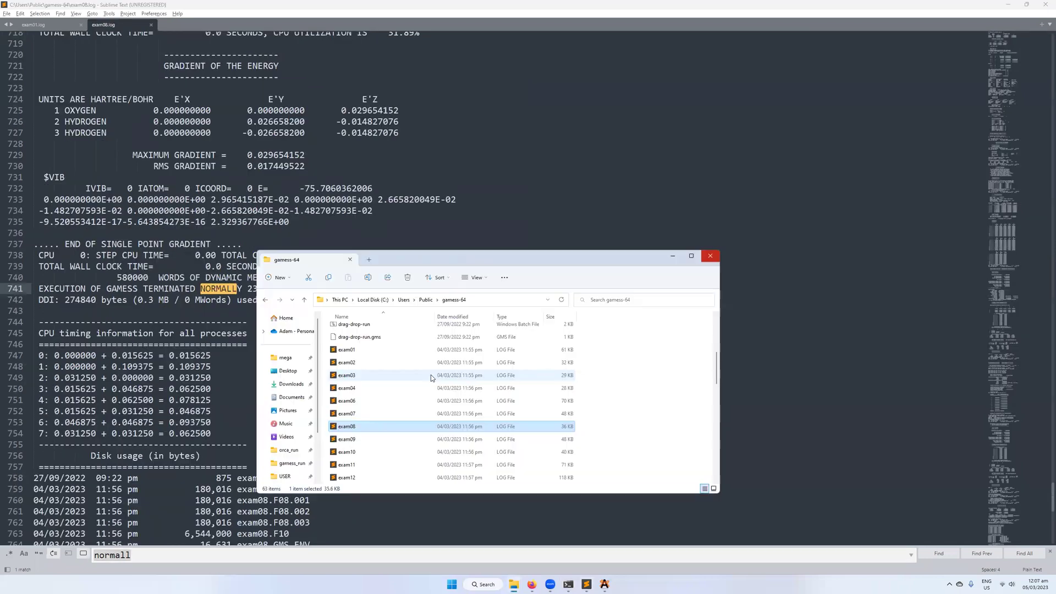
pyautogui.doubleClick(400, 474)
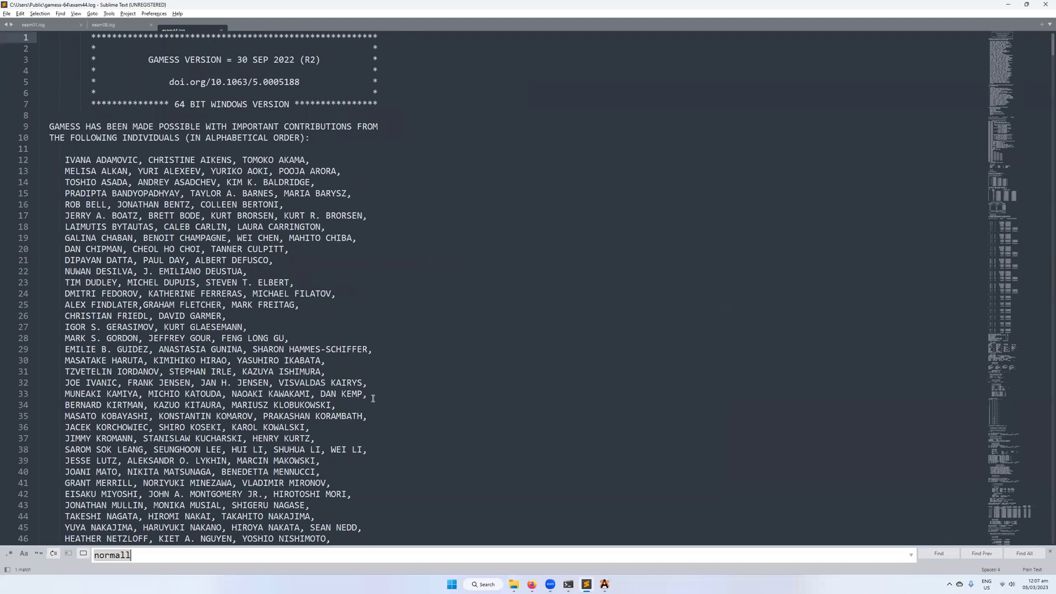
pyautogui.press('Return')
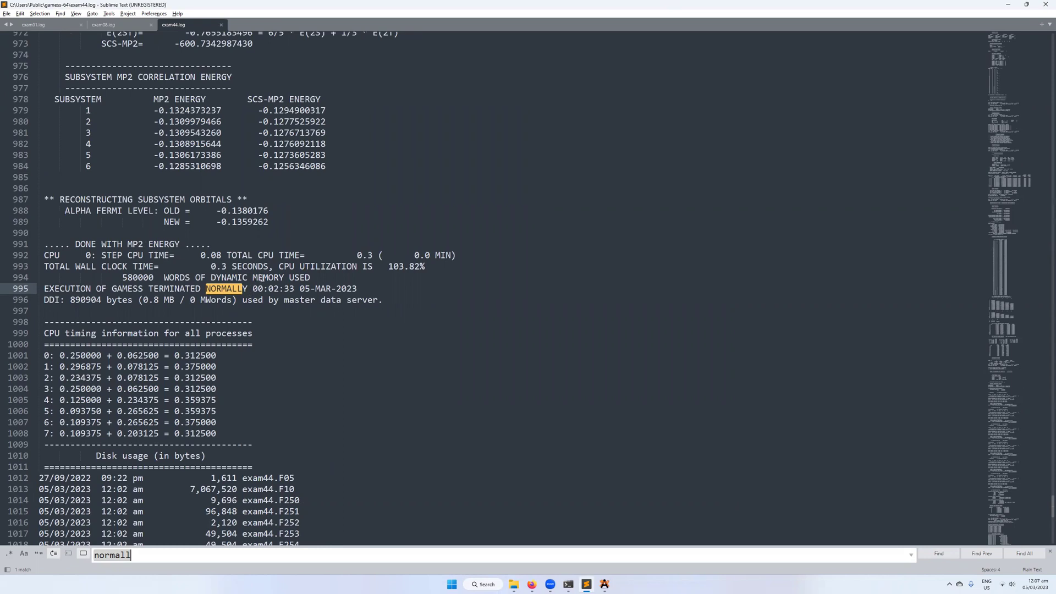
pyautogui.hotkey('ctrl', 'w')
pyautogui.hotkey('ctrl', 'w')
pyautogui.hotkey('ctrl', 'w')
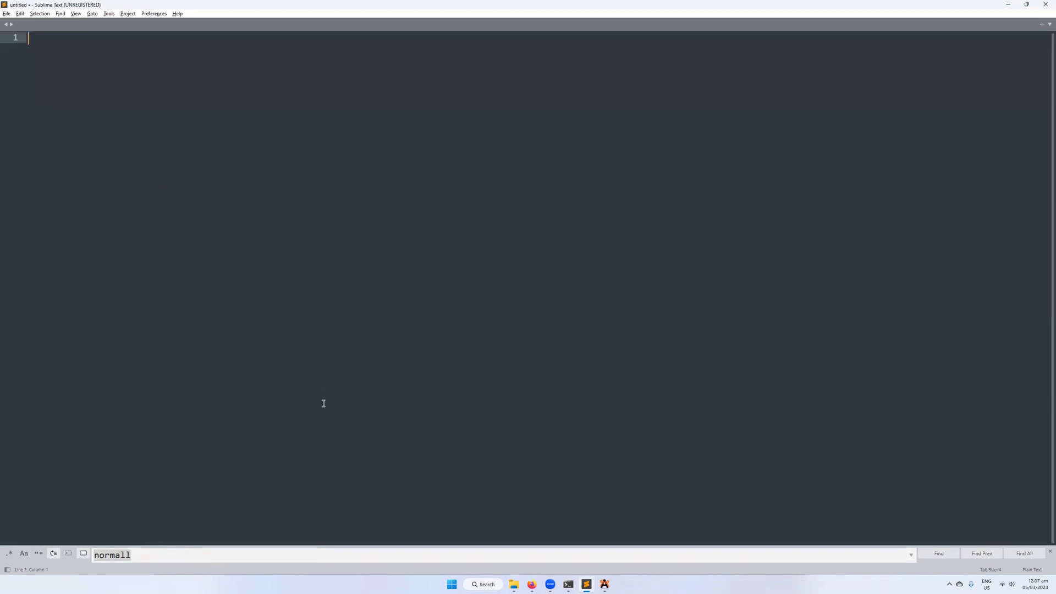
pyautogui.hotkey('alt', 'Tab')
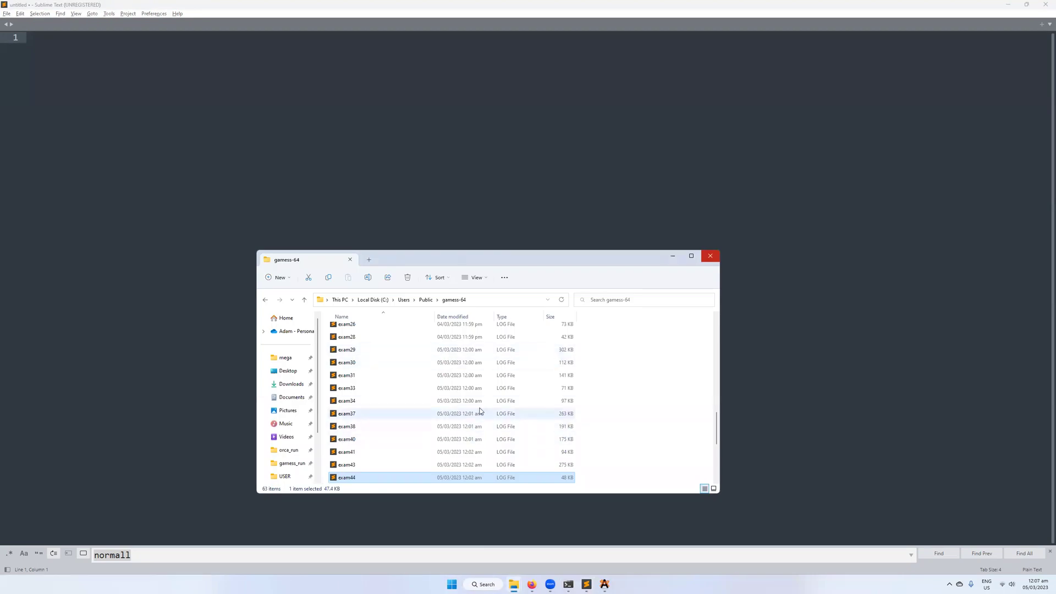
pyautogui.hotkey('alt', 'Tab')
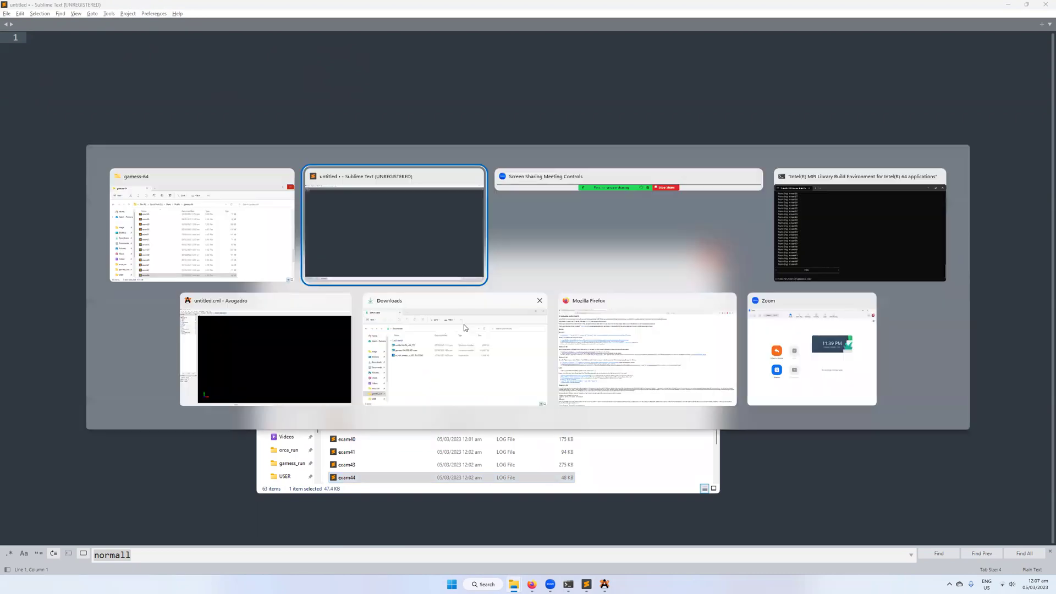
# - Run clean-runall-files.bat at the Intel MPI prompt to clear the latest exam logs, scratch and restart files
pyautogui.click(821, 212)
pyautogui.write('clean-runall-files.bat')
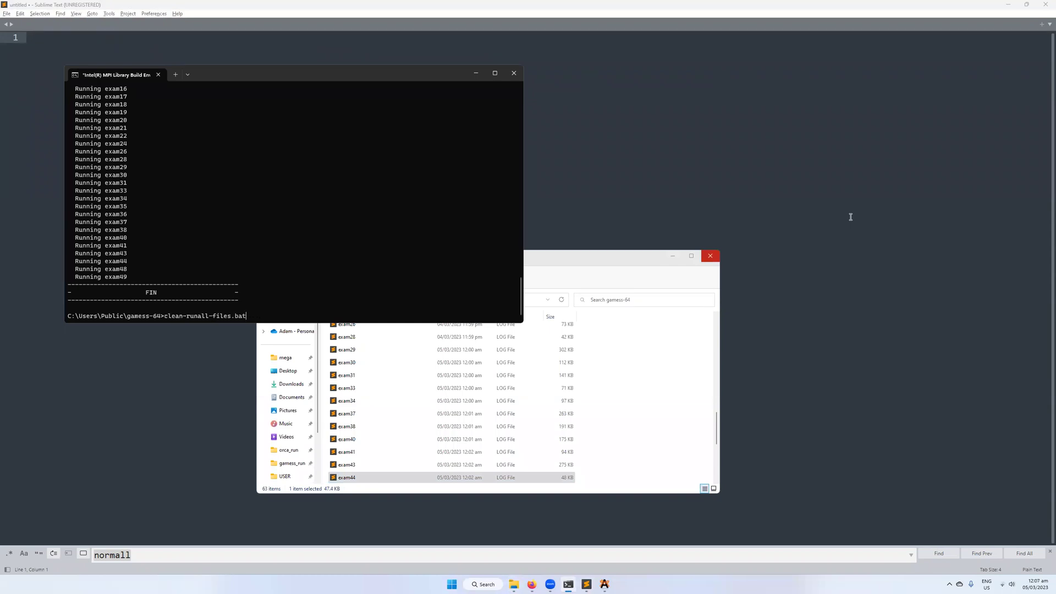
pyautogui.press('Return')
pyautogui.press('Return')
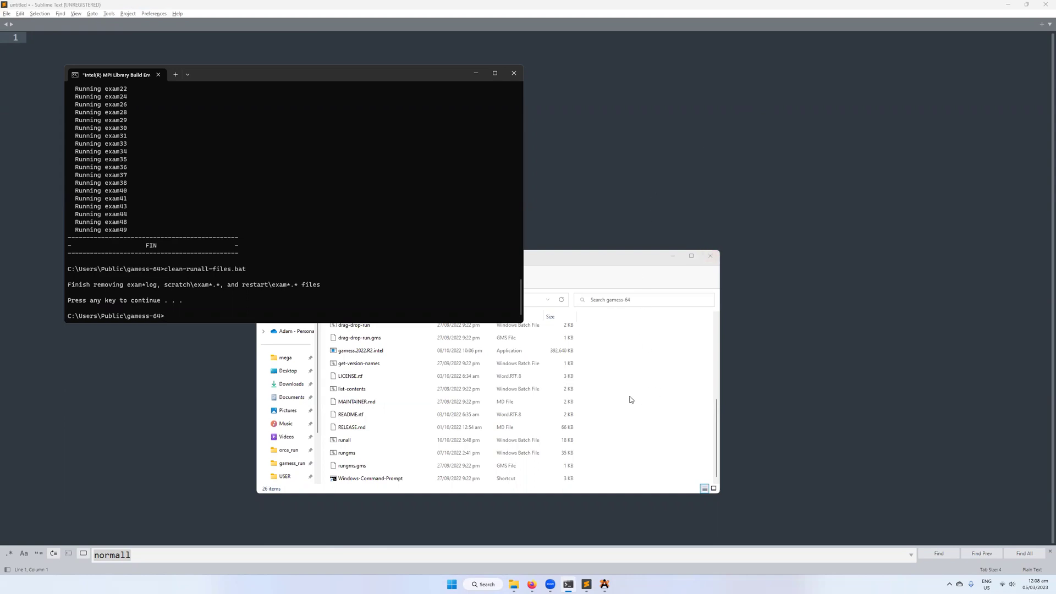
pyautogui.moveTo(610, 584)
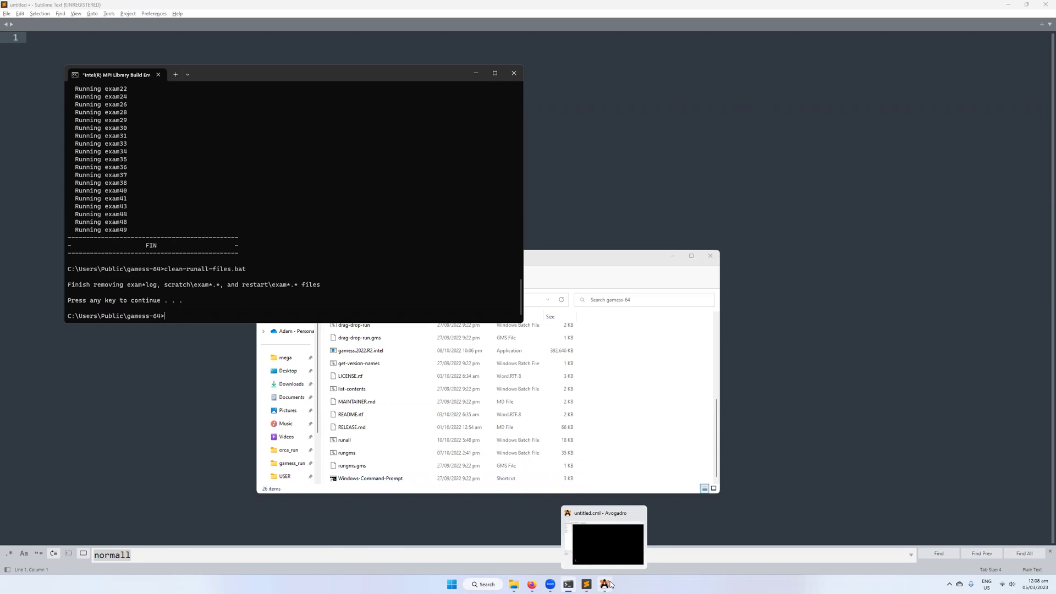
# - Place a methane molecule in the empty Avogadro view and rotate it to inspect
pyautogui.click(609, 555)
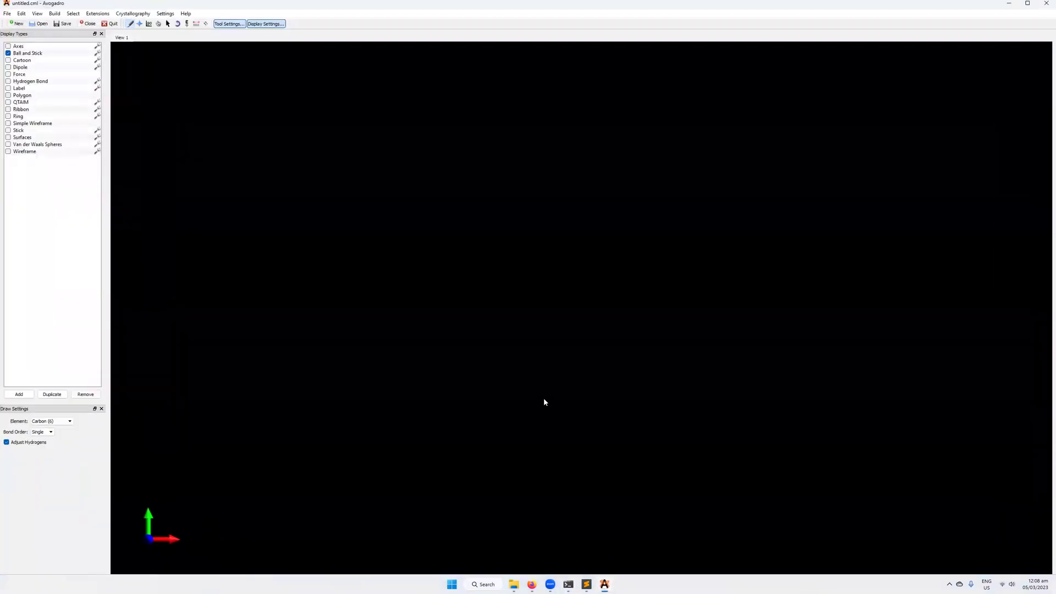
pyautogui.click(492, 259)
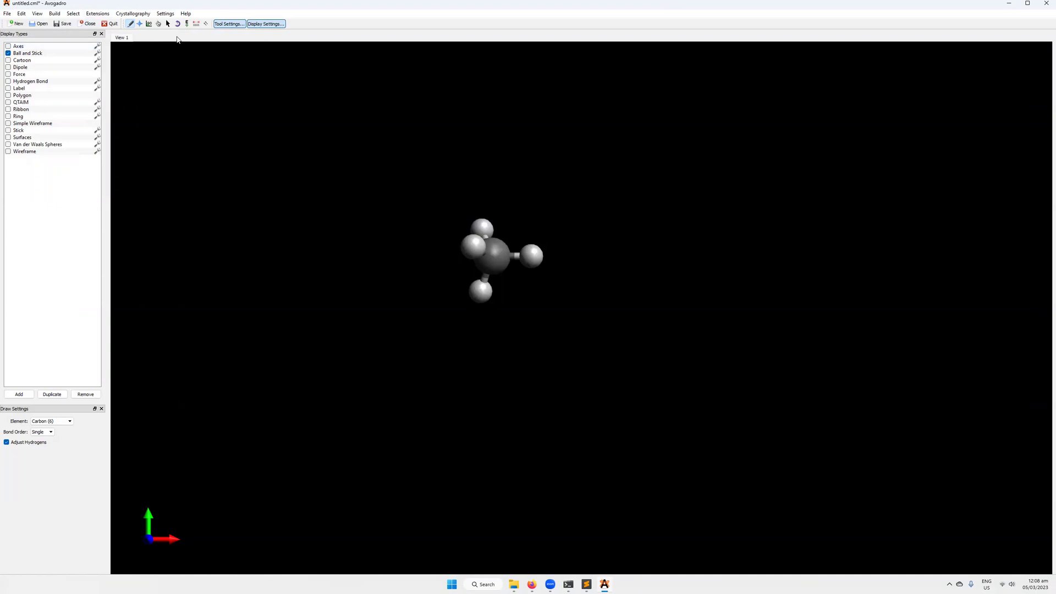
pyautogui.click(141, 24)
pyautogui.moveTo(497, 179); pyautogui.dragTo(533, 355)
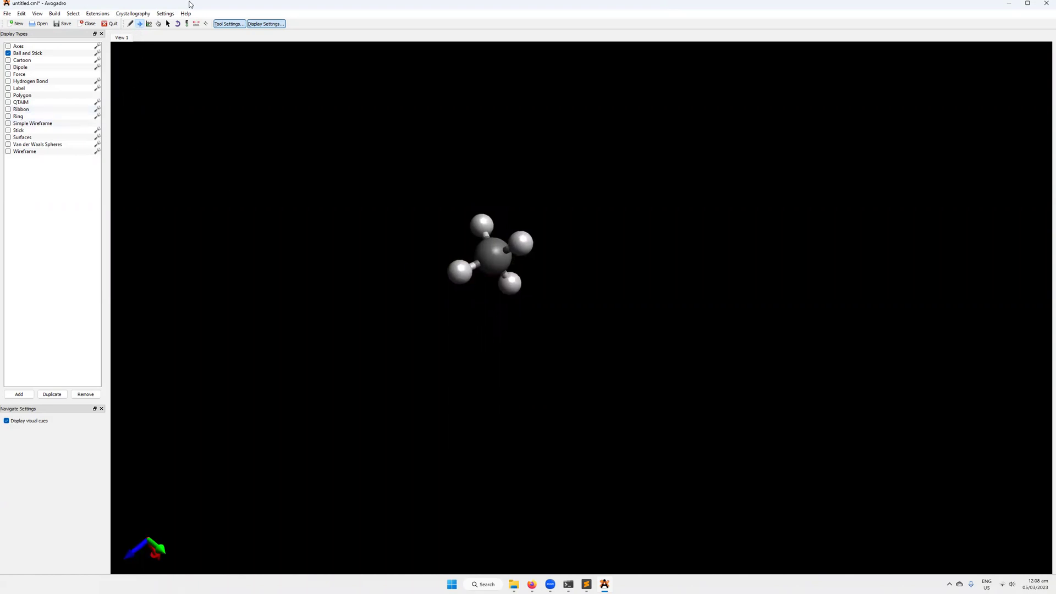
# - Bring up the GAMESS Input Generator, showing Single Point Energy, RHF, STO-3G defaults
pyautogui.click(104, 15)
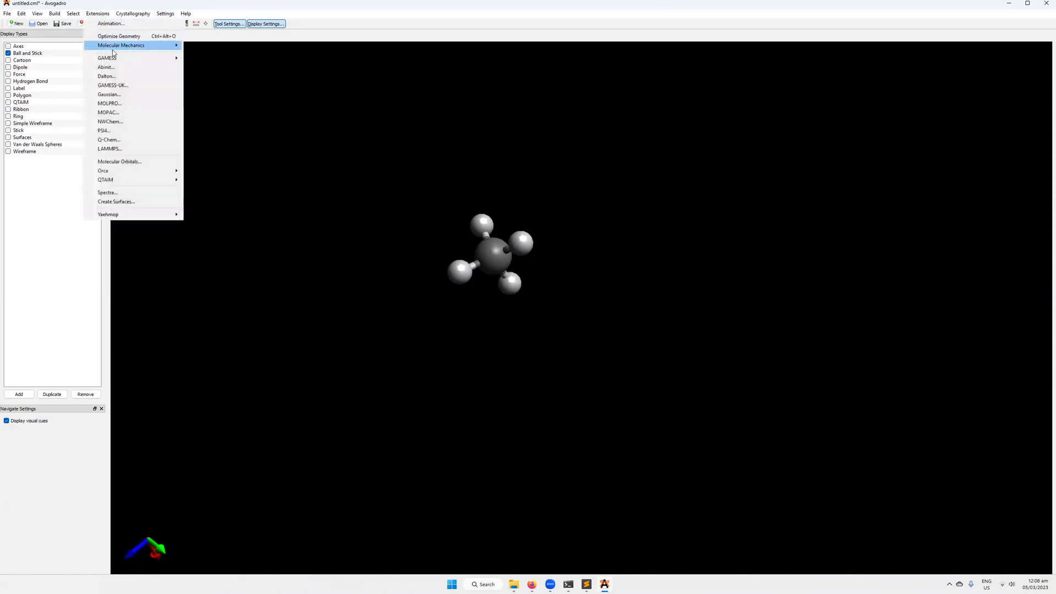
pyautogui.moveTo(117, 57)
pyautogui.click(206, 62)
pyautogui.click(382, 213)
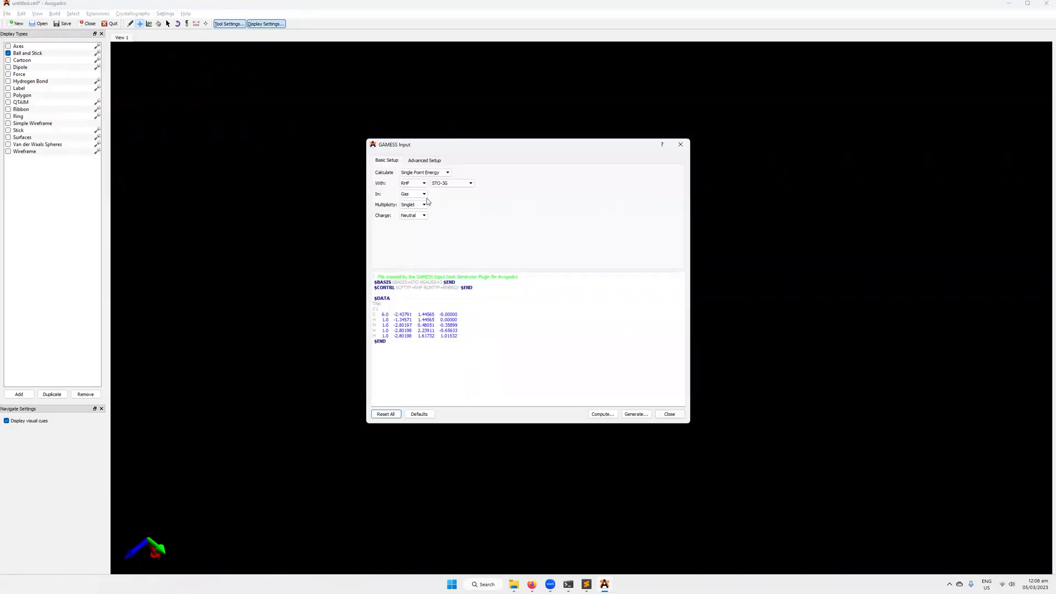
# - Reopen the GAMESS Input Generator and set Calculate to Equilibrium Geometry
pyautogui.click(659, 416)
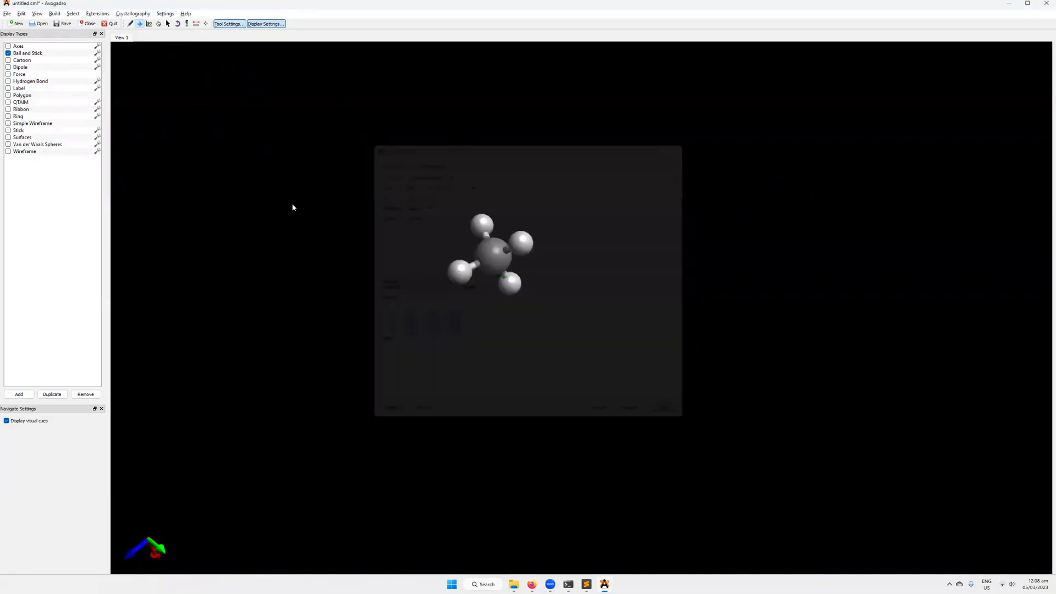
pyautogui.click(92, 14)
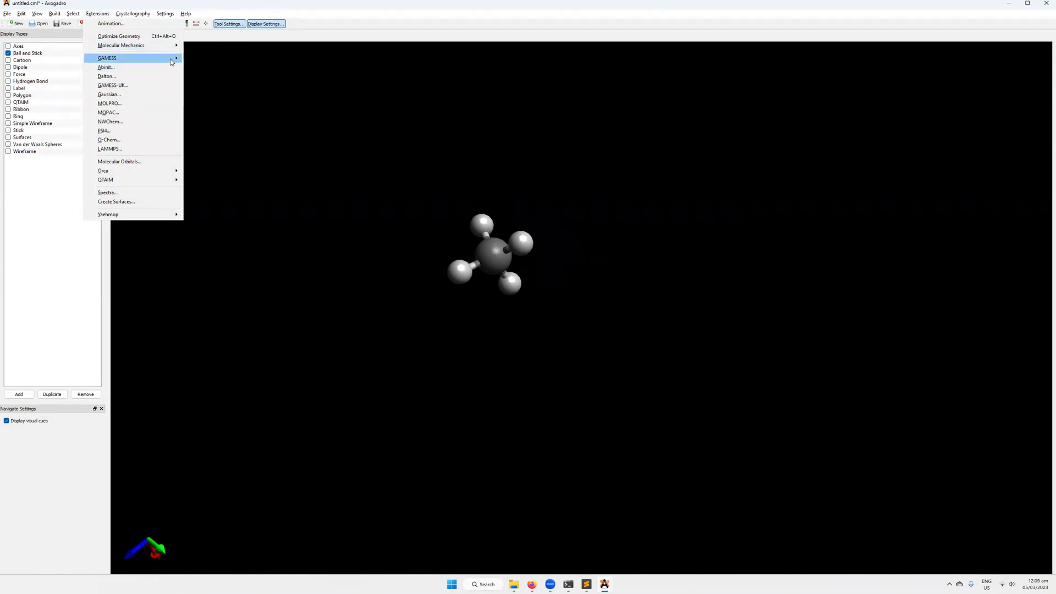
pyautogui.moveTo(182, 60)
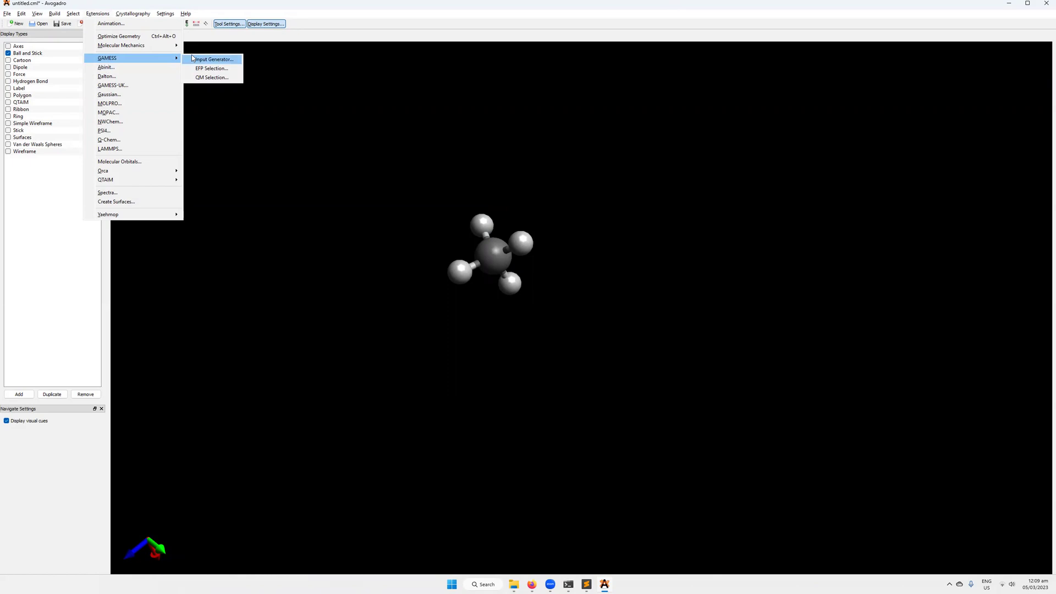
pyautogui.click(193, 59)
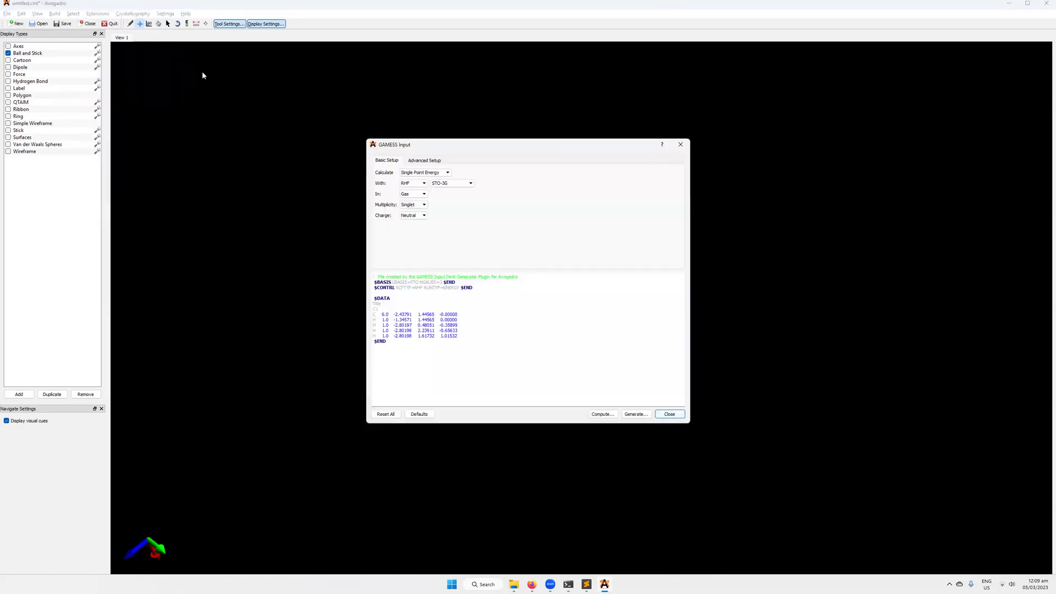
pyautogui.click(429, 173)
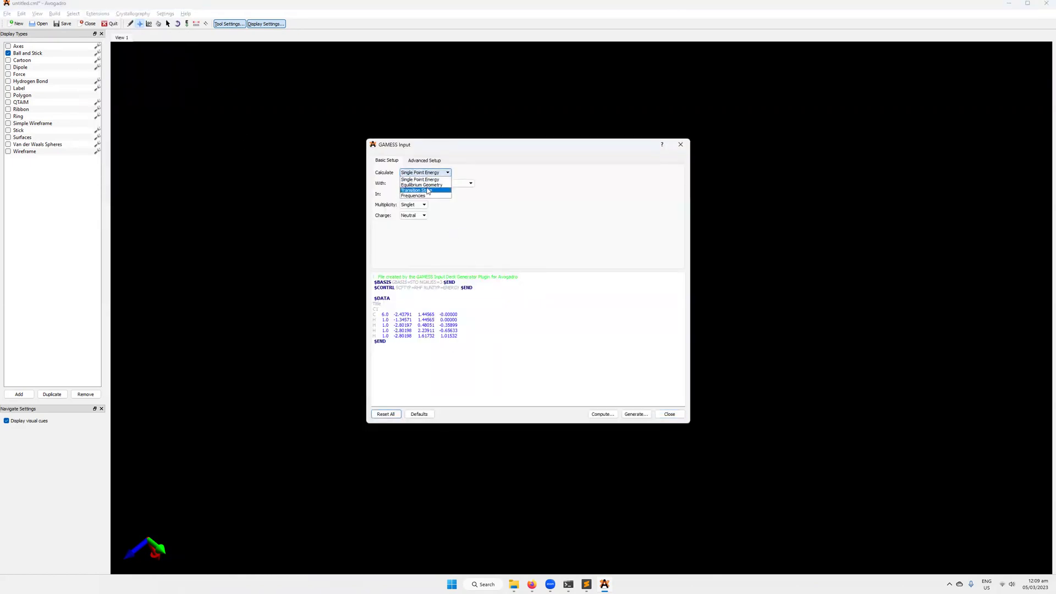
pyautogui.click(424, 185)
# - Set the method to B3LYP and the basis set to 6-31G(d), reviewing the Advanced Setup options
pyautogui.click(422, 184)
pyautogui.click(418, 184)
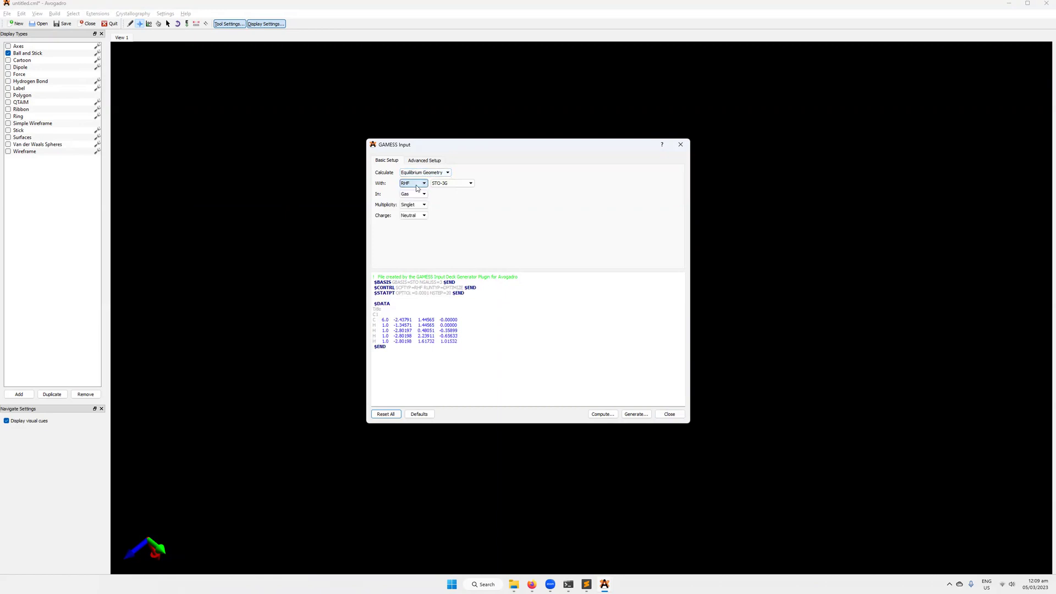
pyautogui.click(418, 185)
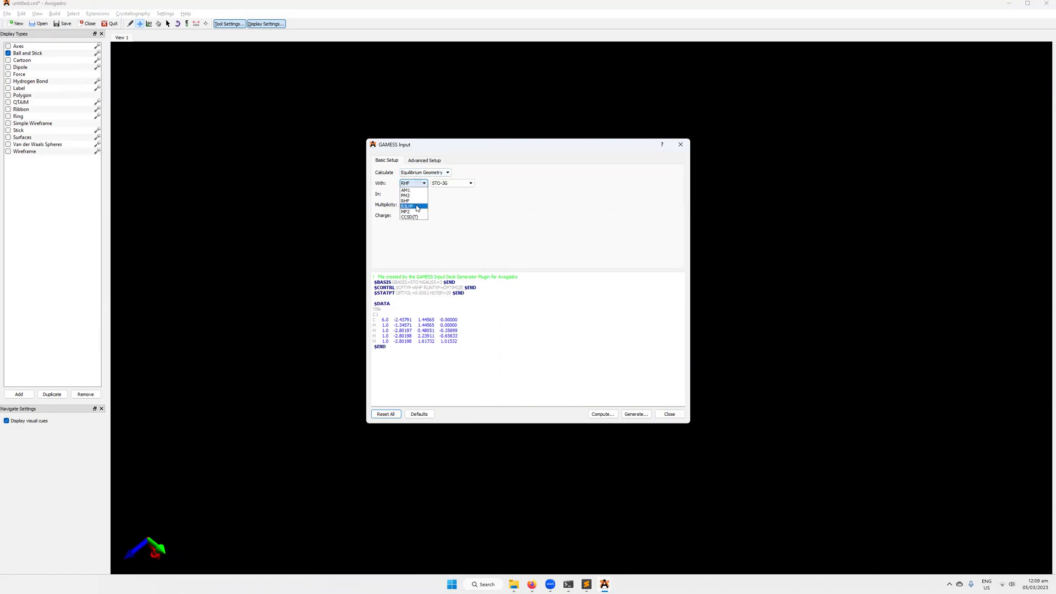
pyautogui.click(418, 207)
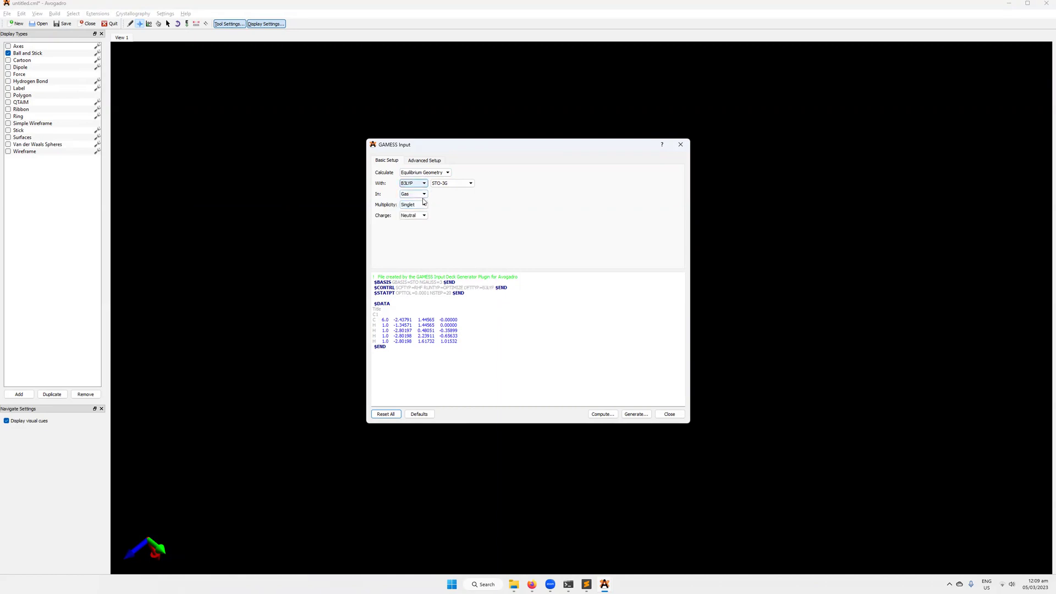
pyautogui.click(458, 184)
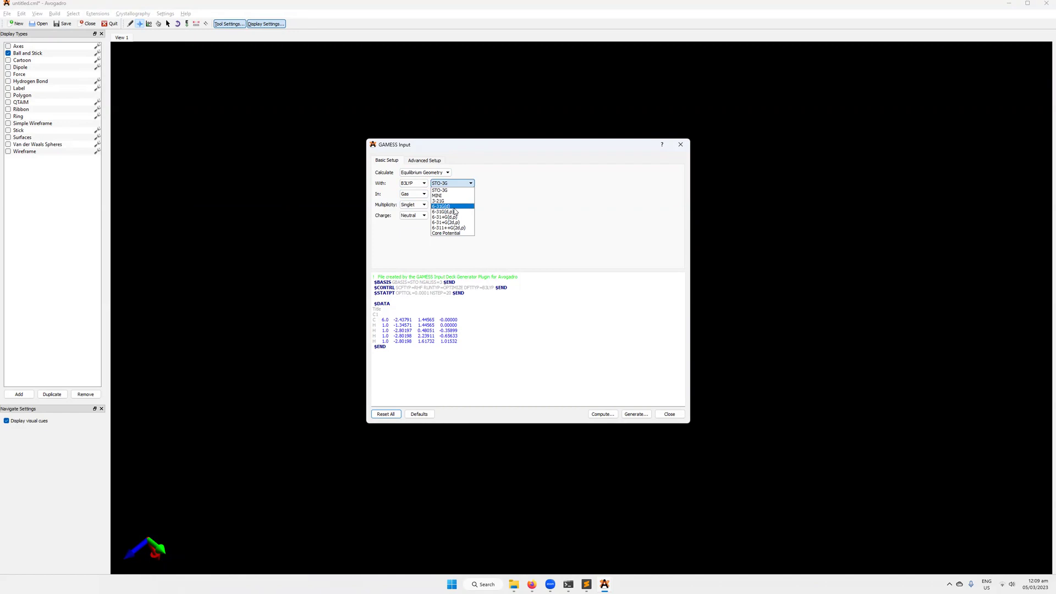
pyautogui.click(454, 208)
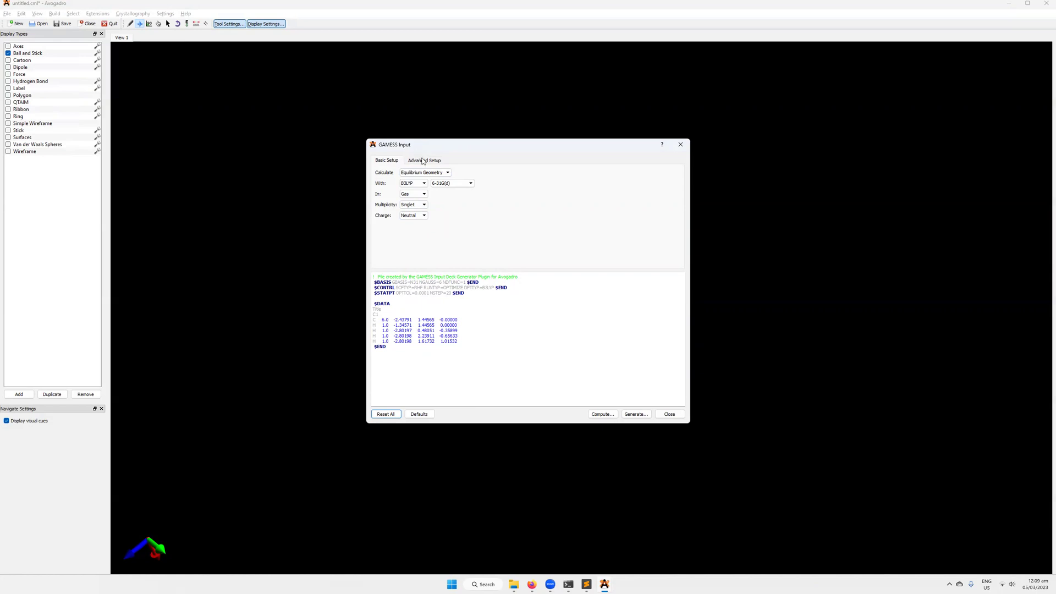
pyautogui.click(421, 162)
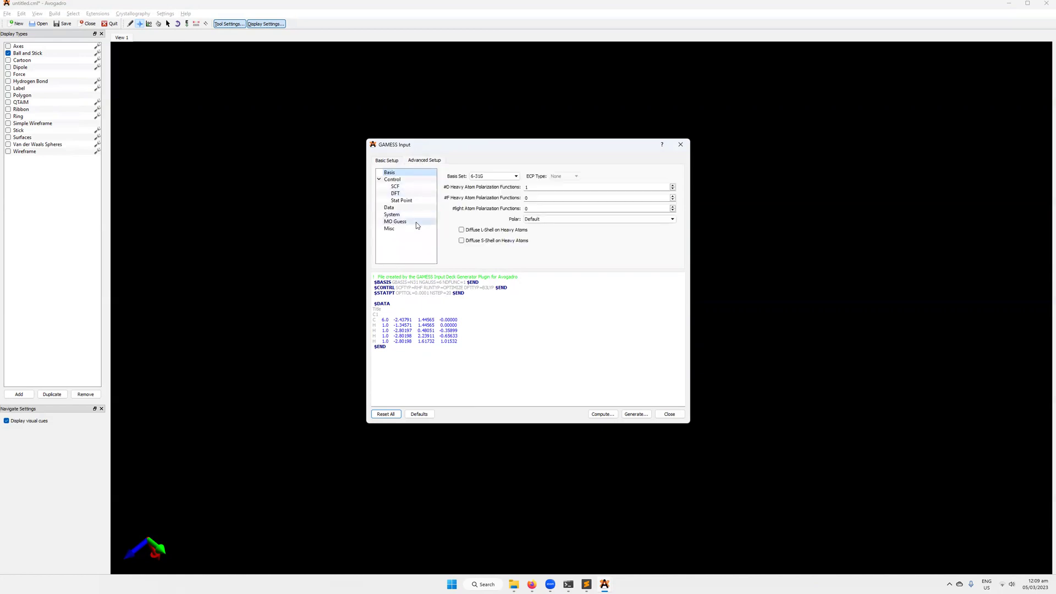
pyautogui.click(395, 163)
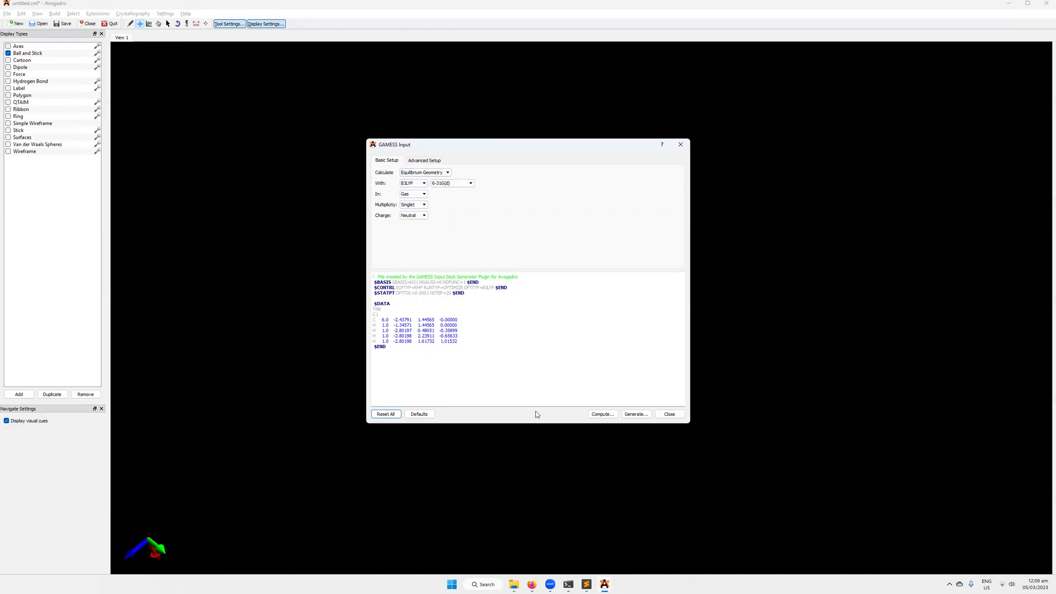
# - Generate the GAMESS input deck and save it as methane.inp in gamess-64
pyautogui.click(641, 417)
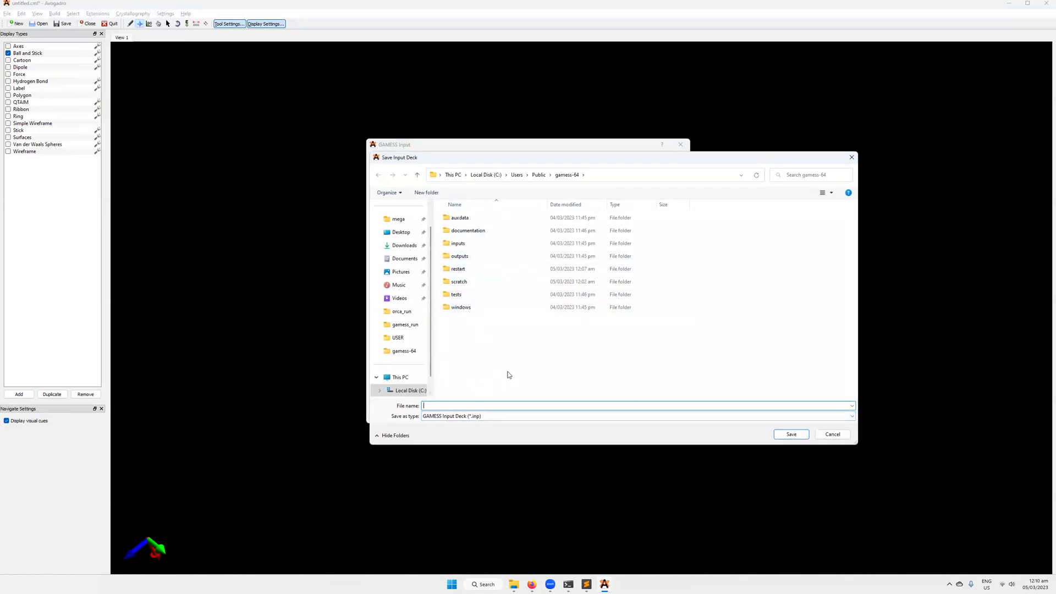
pyautogui.write('methane')
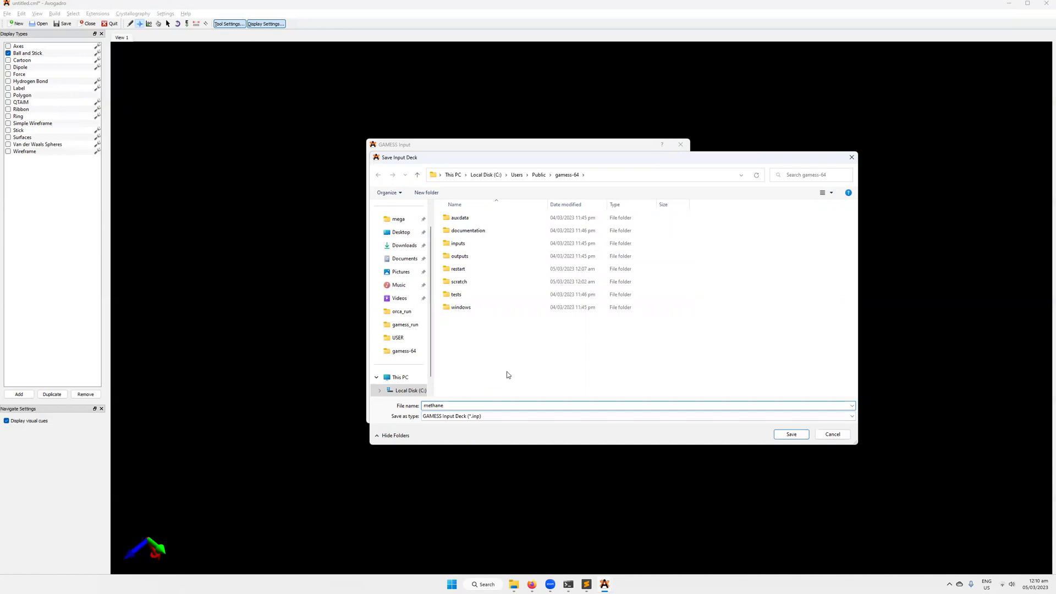
pyautogui.press('Return')
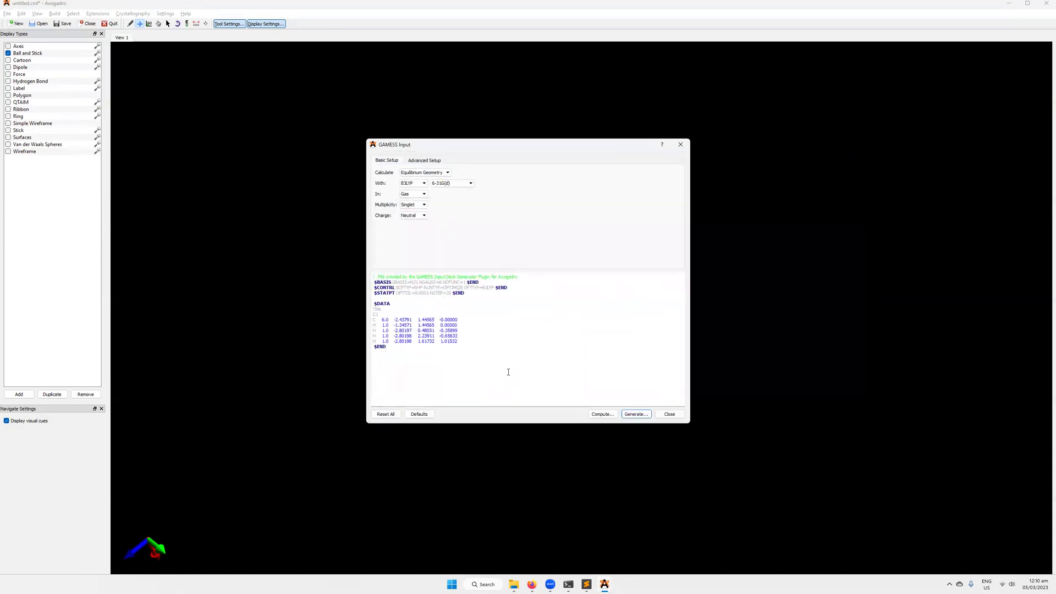
# - In the Intel MPI prompt, run 'rungms.bat methane.inp 2022.R2.intel 6 methane.log'
pyautogui.click(569, 584)
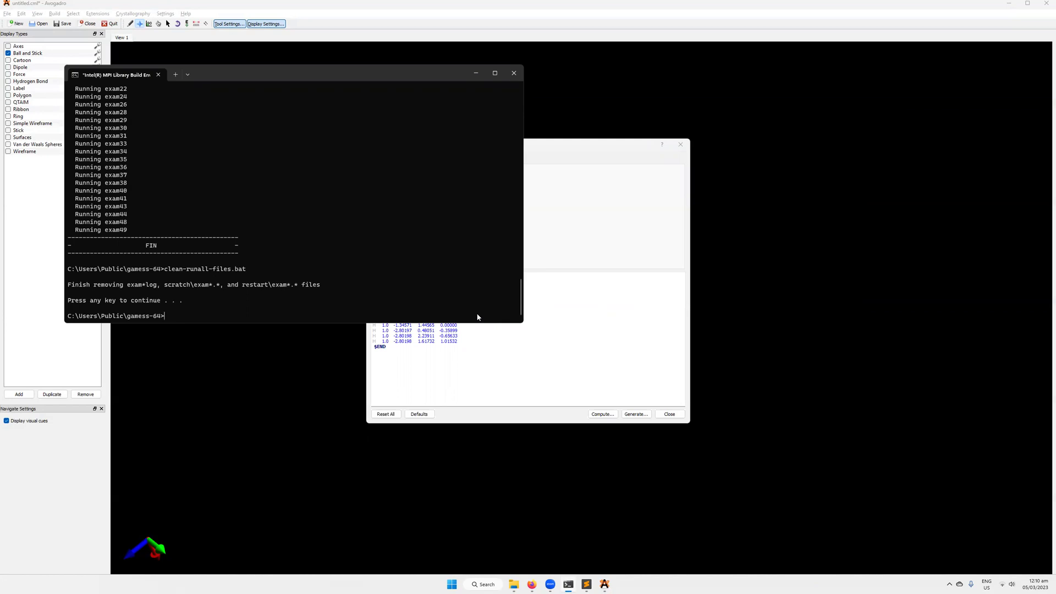
pyautogui.write('rungms.bat ,')
pyautogui.press('BackSpace')
pyautogui.press('BackSpace')
pyautogui.write('methane.inp 2022.R2.intel 6 methane.l')
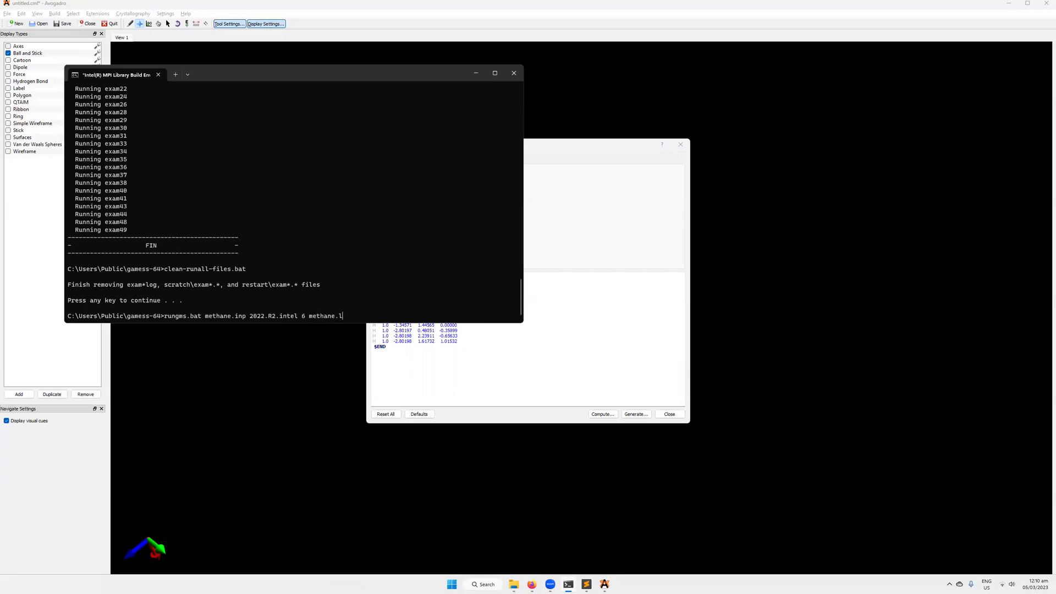
pyautogui.write('og')
pyautogui.press('Return')
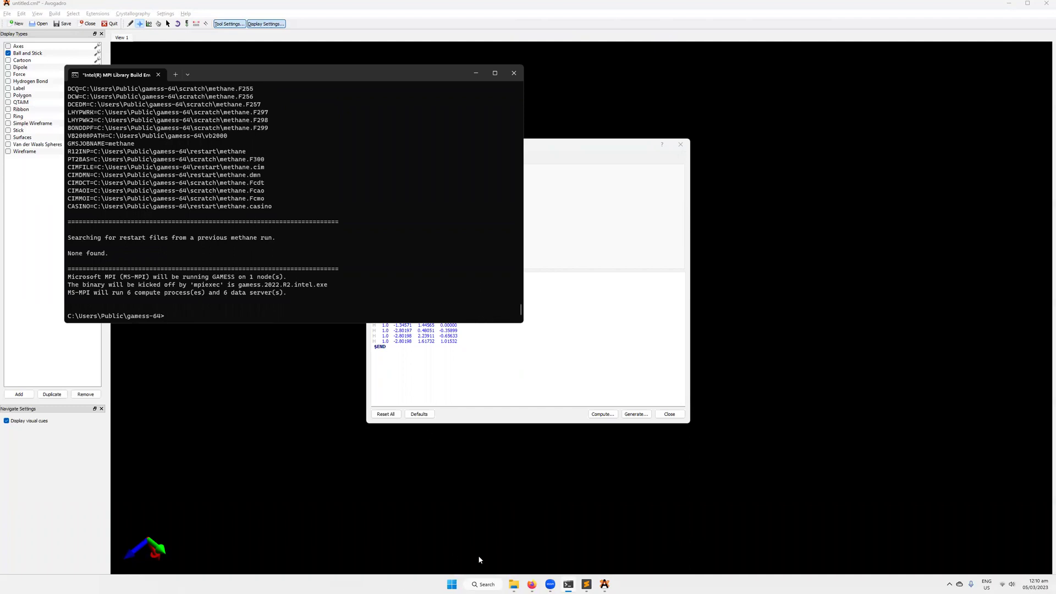
pyautogui.hotkey('alt', 'Tab')
# - Open methane.log in Sublime Text and search it for 'equilib' and 'normally'
pyautogui.click(707, 200)
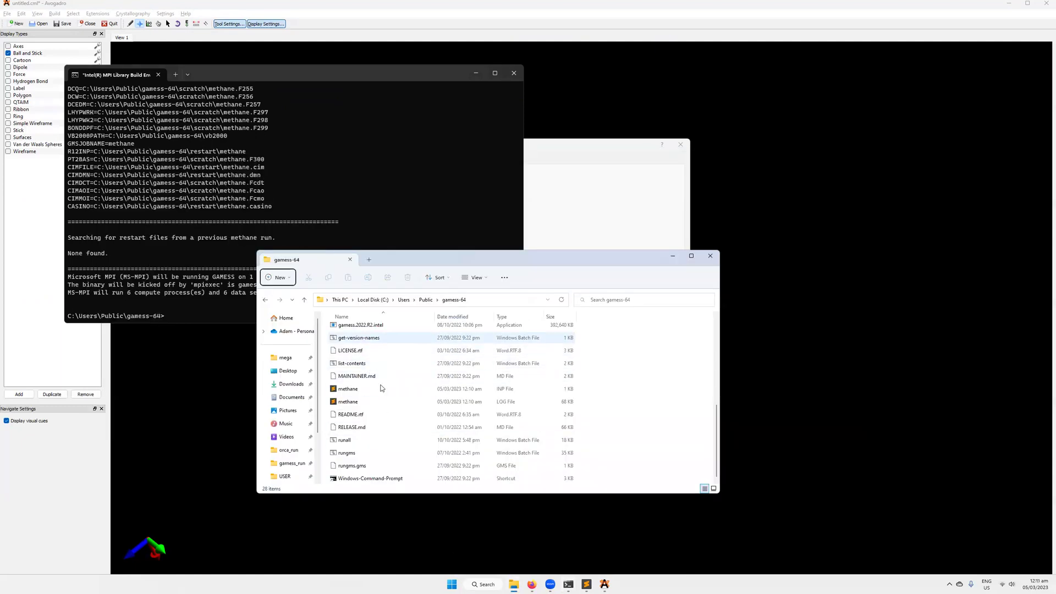
pyautogui.doubleClick(381, 400)
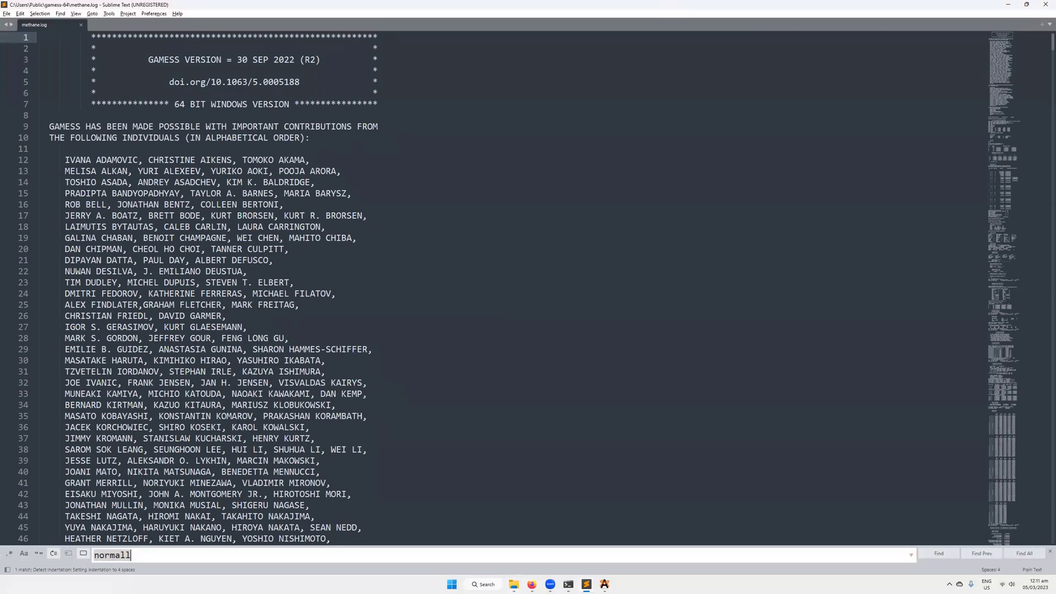
pyautogui.hotkey('ctrl', 'a')
pyautogui.write('eq')
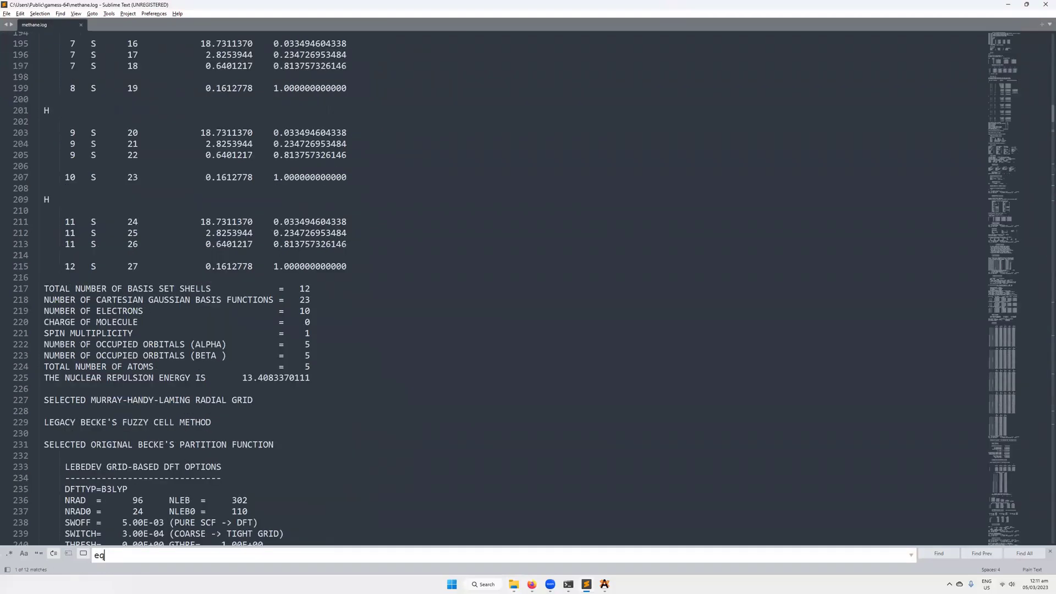
pyautogui.write('uilib')
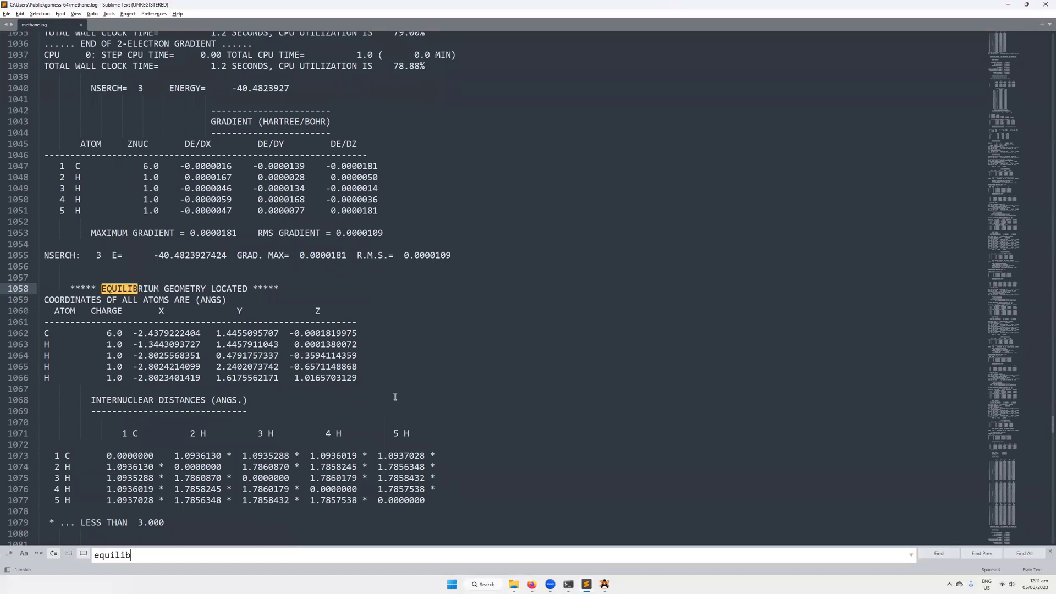
pyautogui.hotkey('ctrl', 'a')
pyautogui.write('nor')
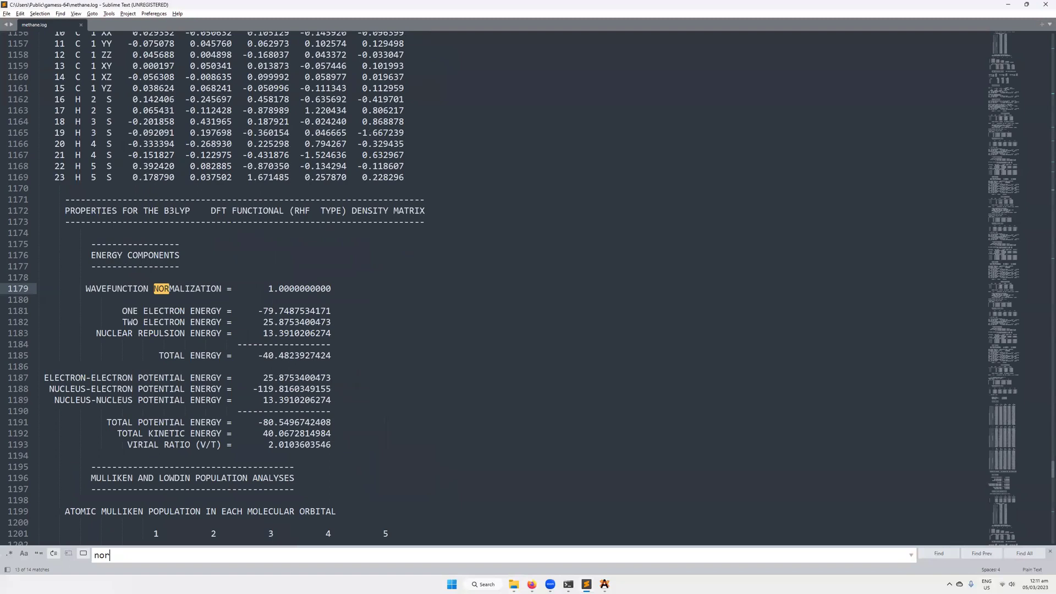
pyautogui.write('mally')
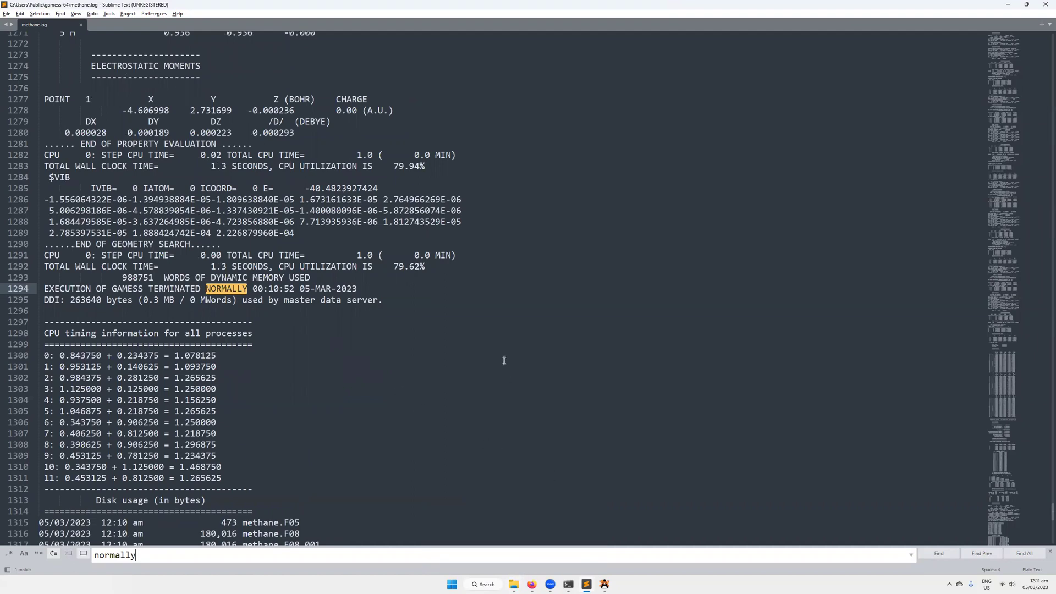
# - Run the wxMacMolPlt_x64_772 installer from Downloads with the default folder through to completion
pyautogui.click(514, 584)
pyautogui.click(513, 536)
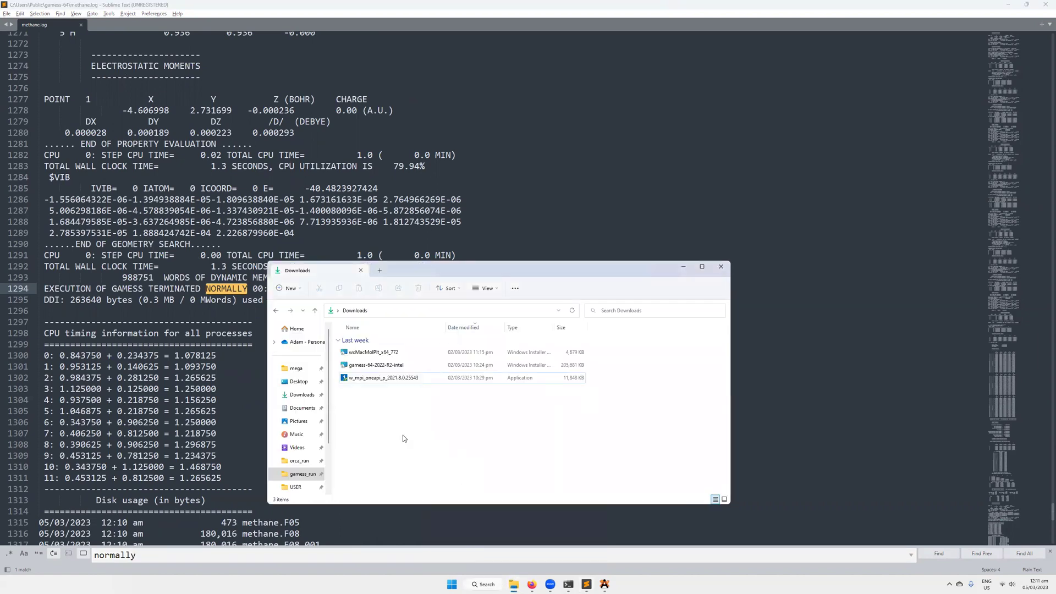
pyautogui.doubleClick(381, 354)
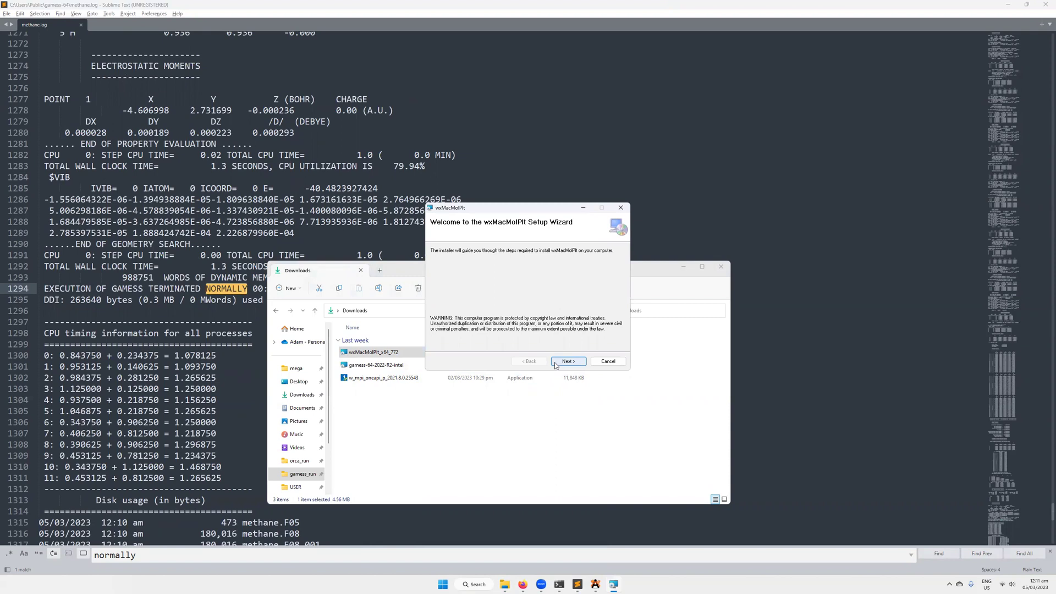
pyautogui.click(554, 365)
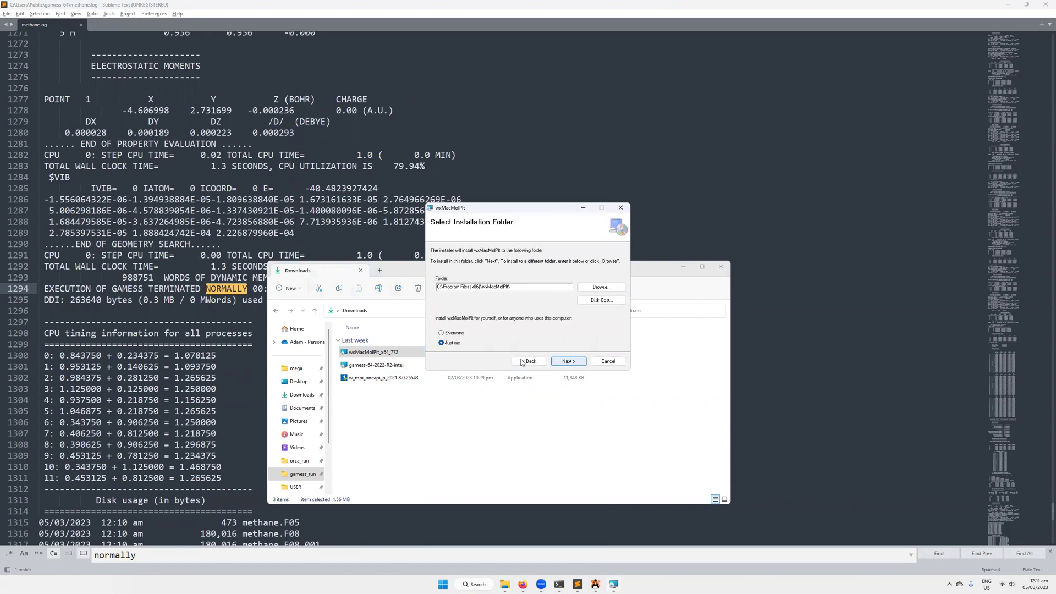
pyautogui.click(573, 363)
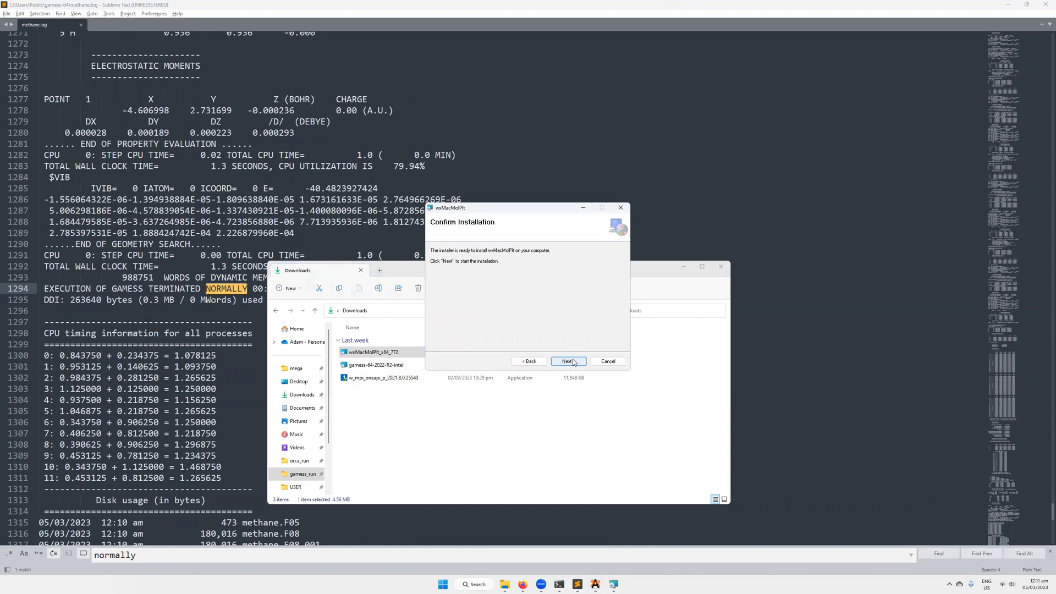
pyautogui.click(573, 362)
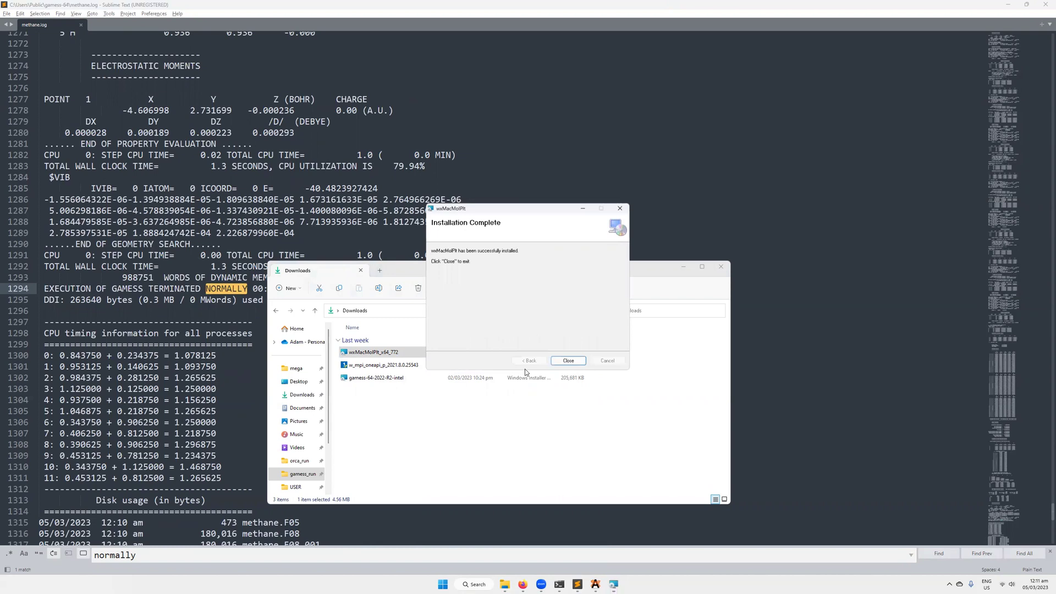
pyautogui.click(557, 364)
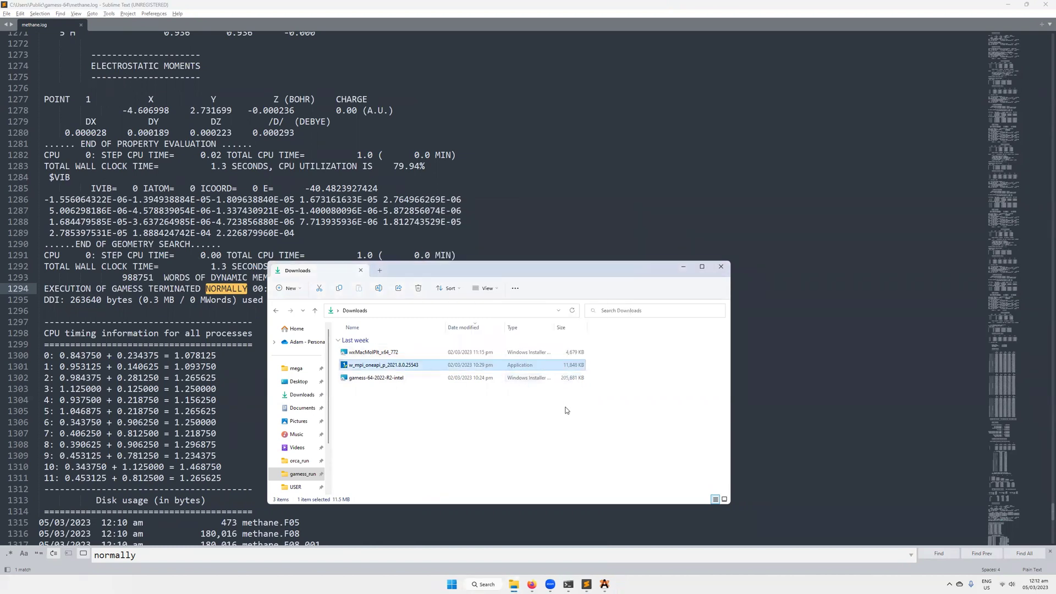
# - Launch wxMacMolPlt and open the methane.log optimization output
pyautogui.press('super')
pyautogui.write('wx')
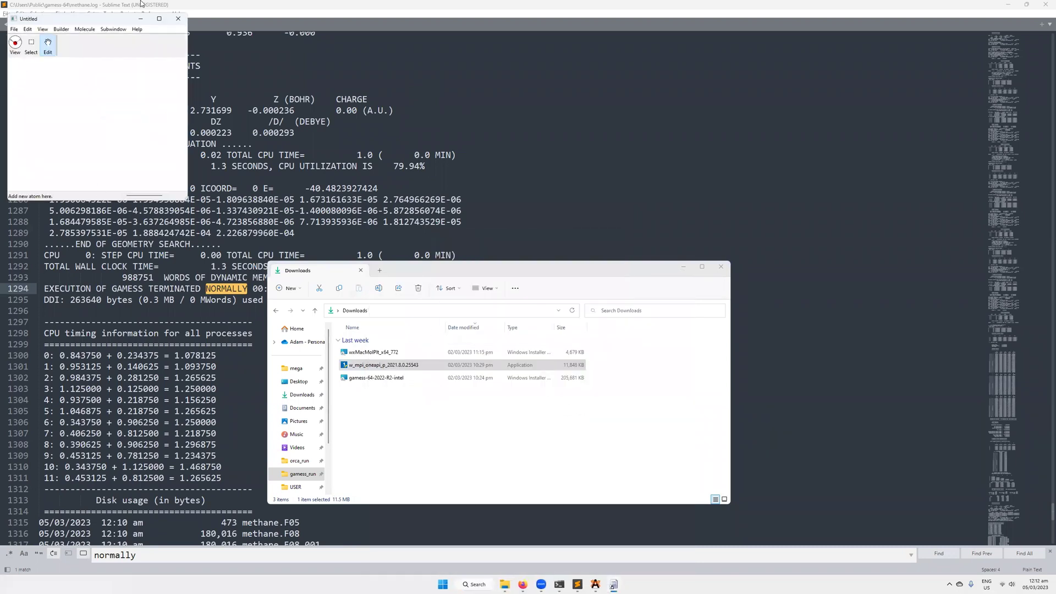
pyautogui.hotkey('ctrl', 'o')
pyautogui.scroll(-4, 182, 260)
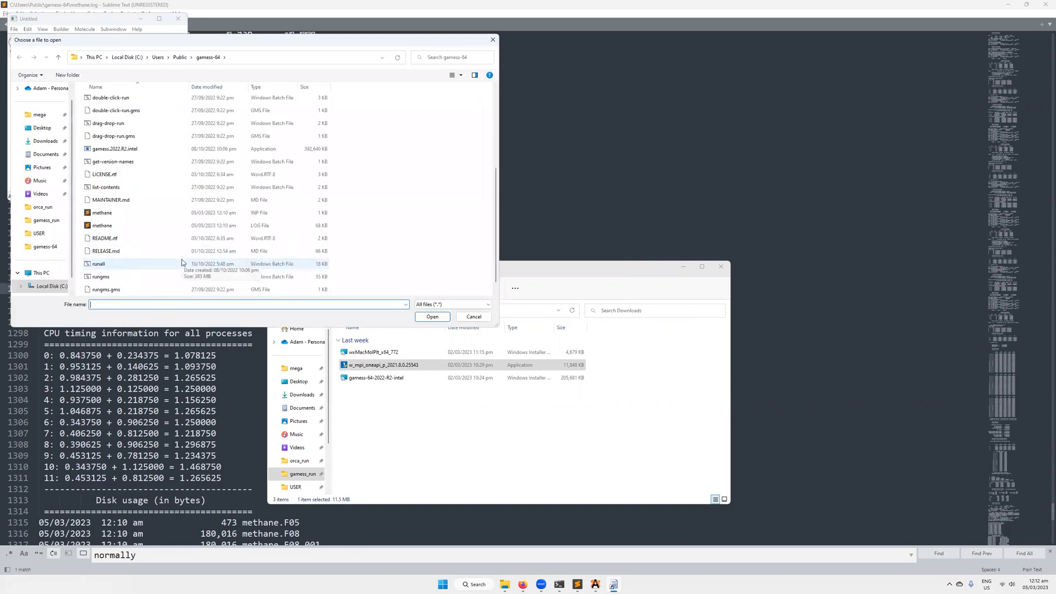
pyautogui.doubleClick(160, 227)
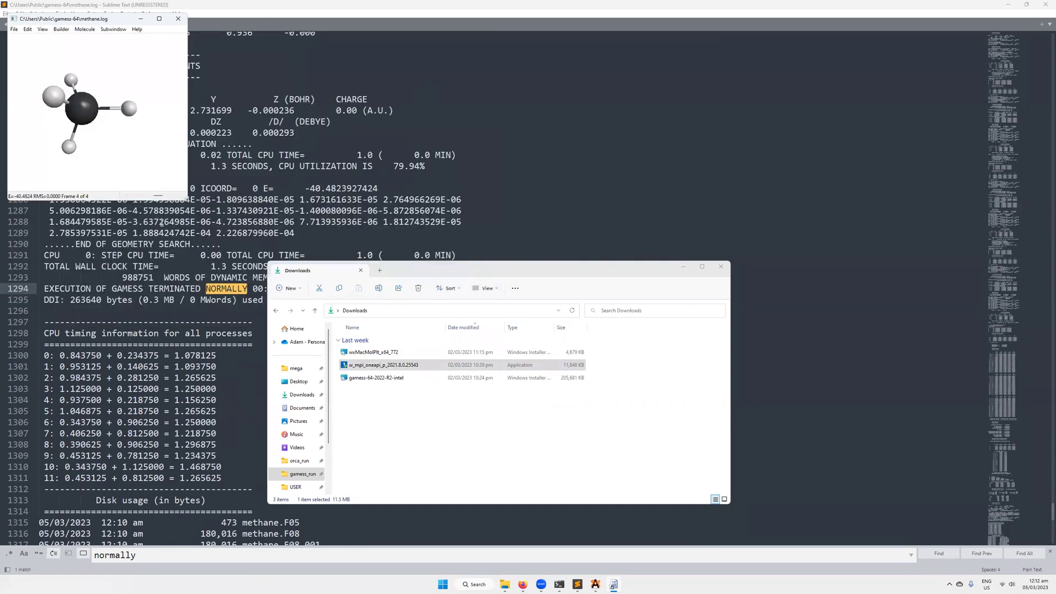
# - Maximize the window, zoom out, rewind to frame 1, and animate through all four frames
pyautogui.click(164, 20)
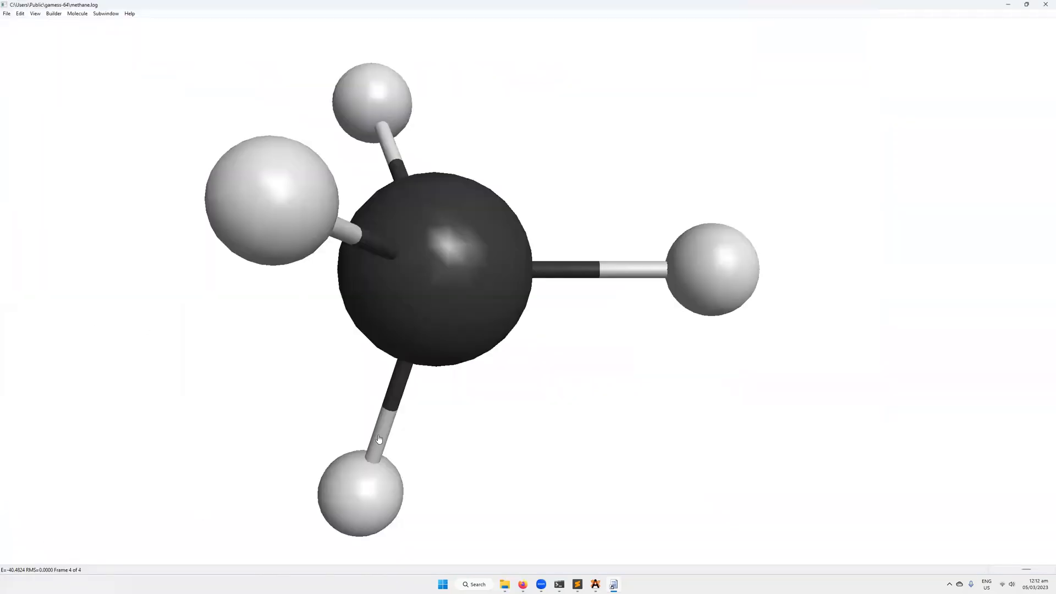
pyautogui.scroll(-5, 409, 385)
pyautogui.scroll(-4, 409, 386)
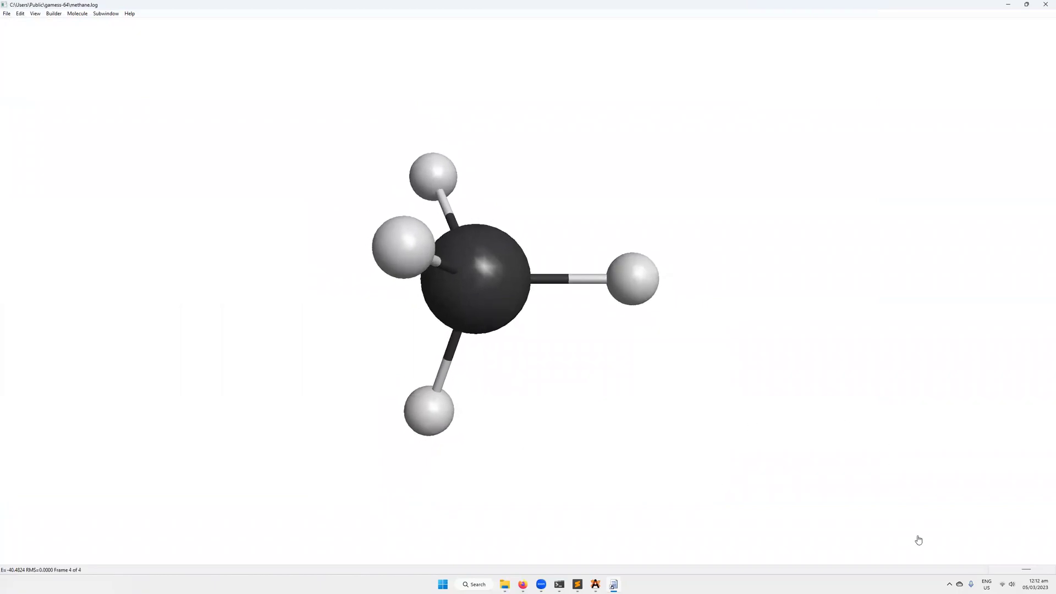
pyautogui.moveTo(1029, 572); pyautogui.dragTo(1036, 526)
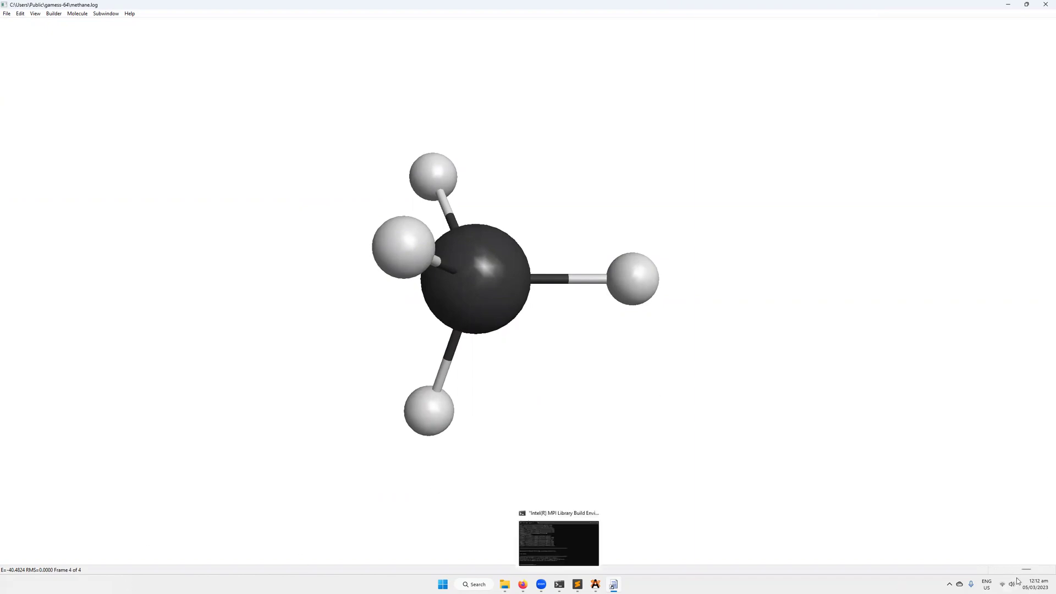
pyautogui.moveTo(1028, 573)
pyautogui.mouseDown()
pyautogui.moveTo(981, 576)
pyautogui.moveTo(1044, 569)
pyautogui.mouseUp()
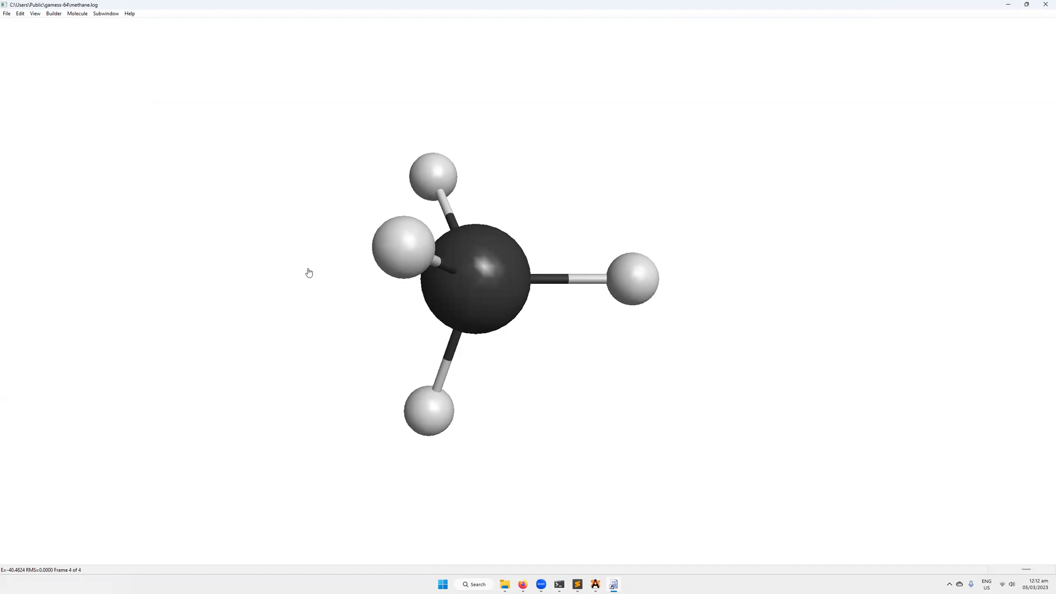
pyautogui.click(34, 13)
pyautogui.click(65, 135)
# - Show the Energy Plot subwindow of the optimization energies
pyautogui.click(108, 15)
pyautogui.click(118, 41)
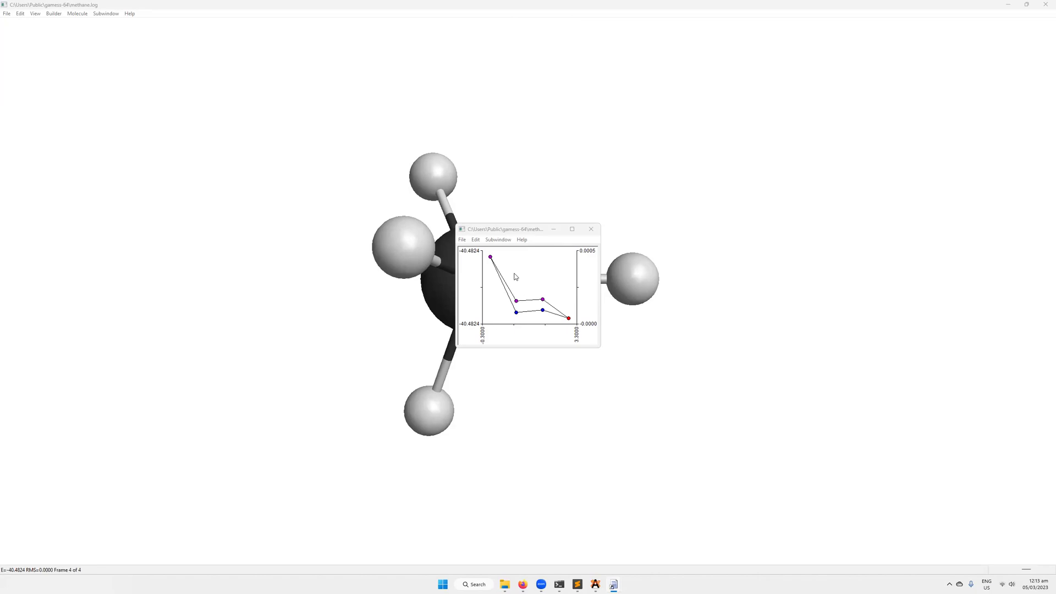
pyautogui.click(100, 15)
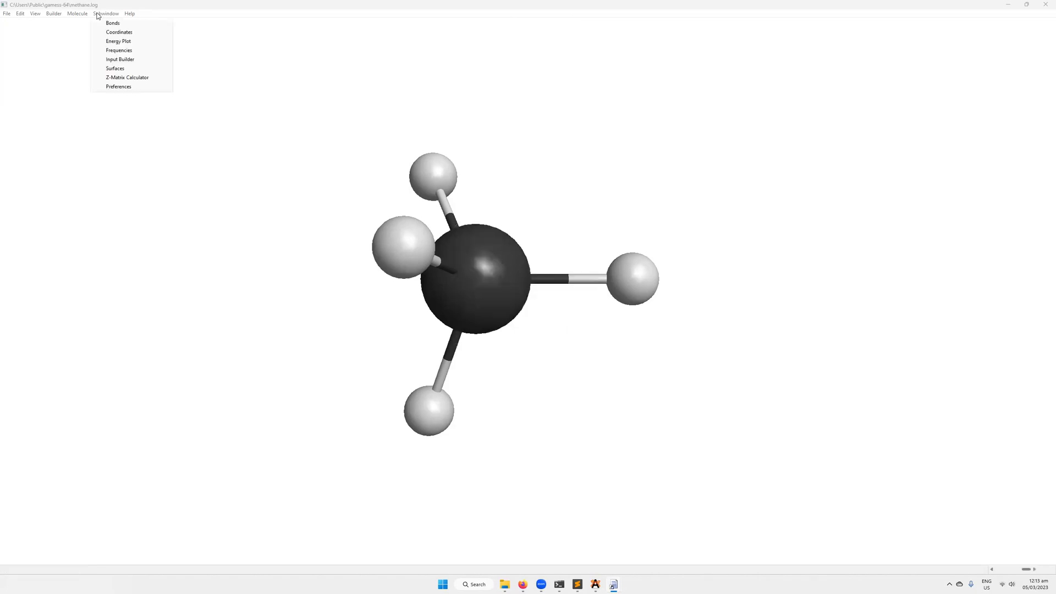
# - Add a new 3D Orbital surface and move the Surfaces window off the molecule
pyautogui.click(106, 71)
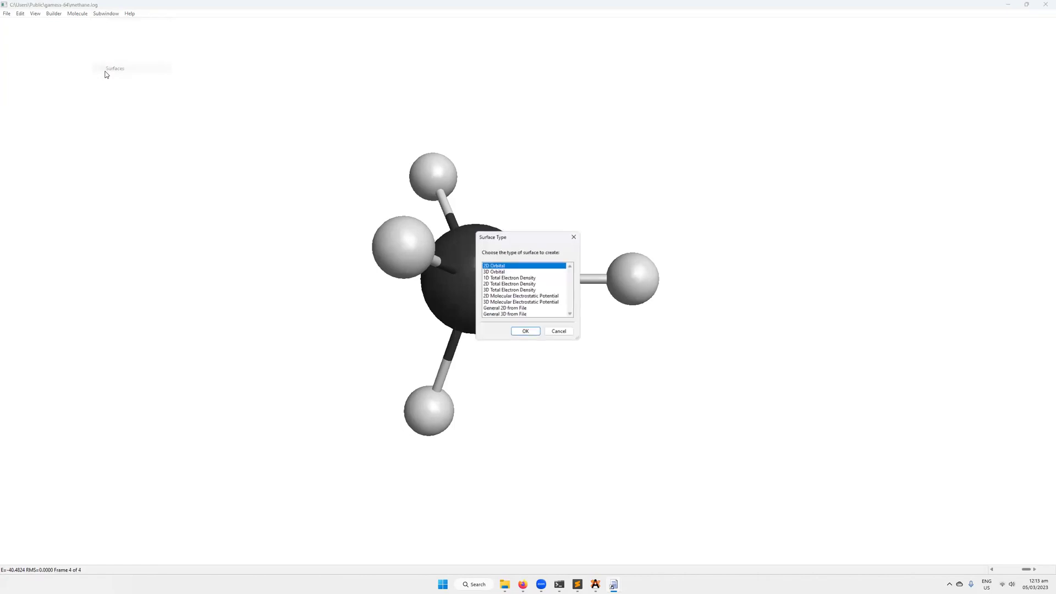
pyautogui.click(505, 272)
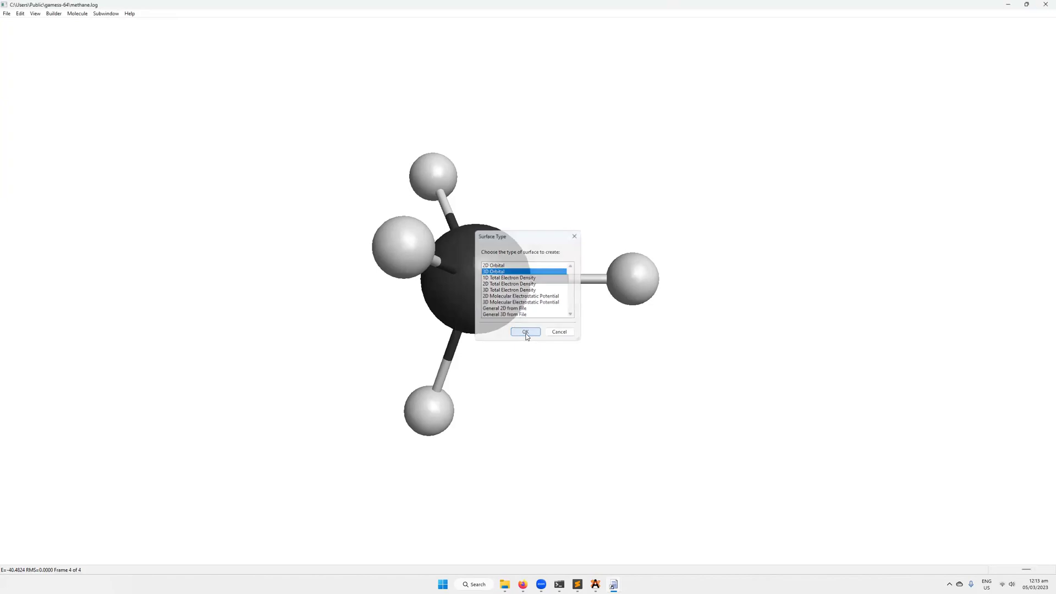
pyautogui.click(525, 333)
pyautogui.click(434, 338)
pyautogui.scroll(2, 438, 330)
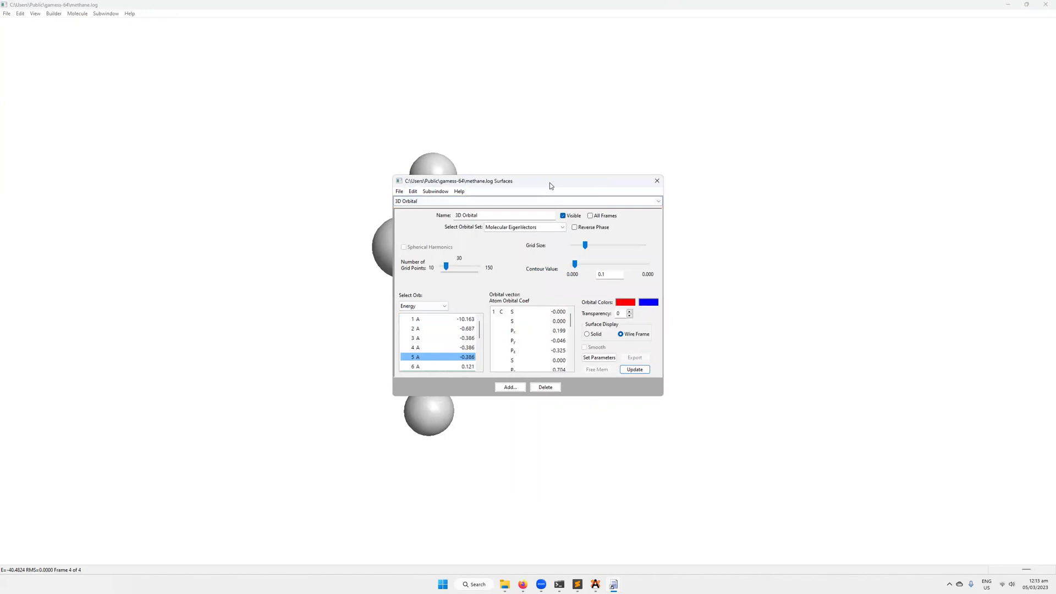
pyautogui.moveTo(550, 185); pyautogui.dragTo(240, 142)
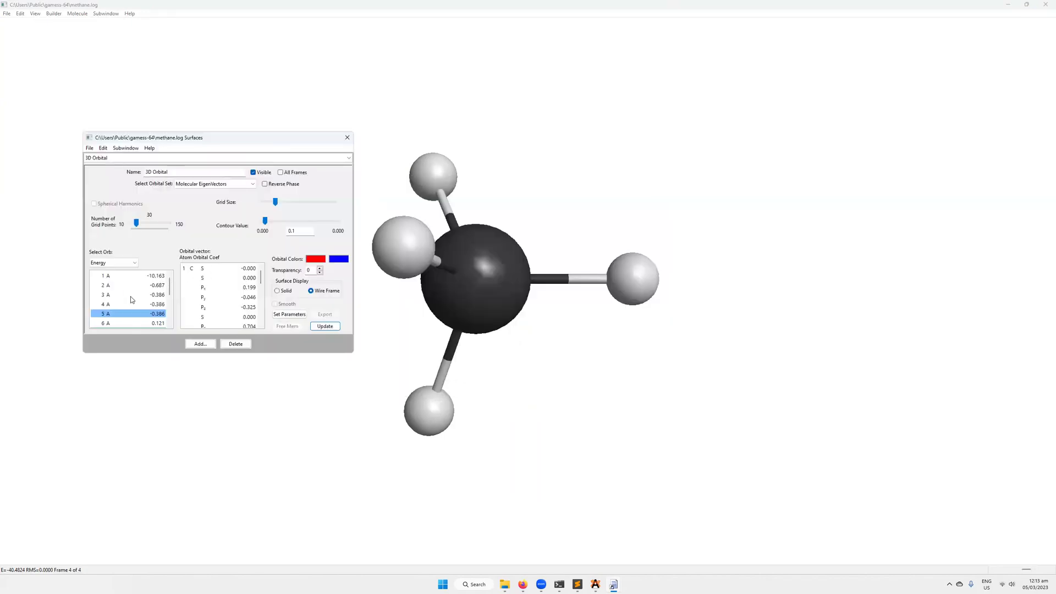
# - Compare orbitals 5 A and 6 A, then select orbital 5 A, the HOMO
pyautogui.scroll(-3, 132, 300)
pyautogui.scroll(3, 132, 297)
pyautogui.click(130, 314)
pyautogui.click(161, 325)
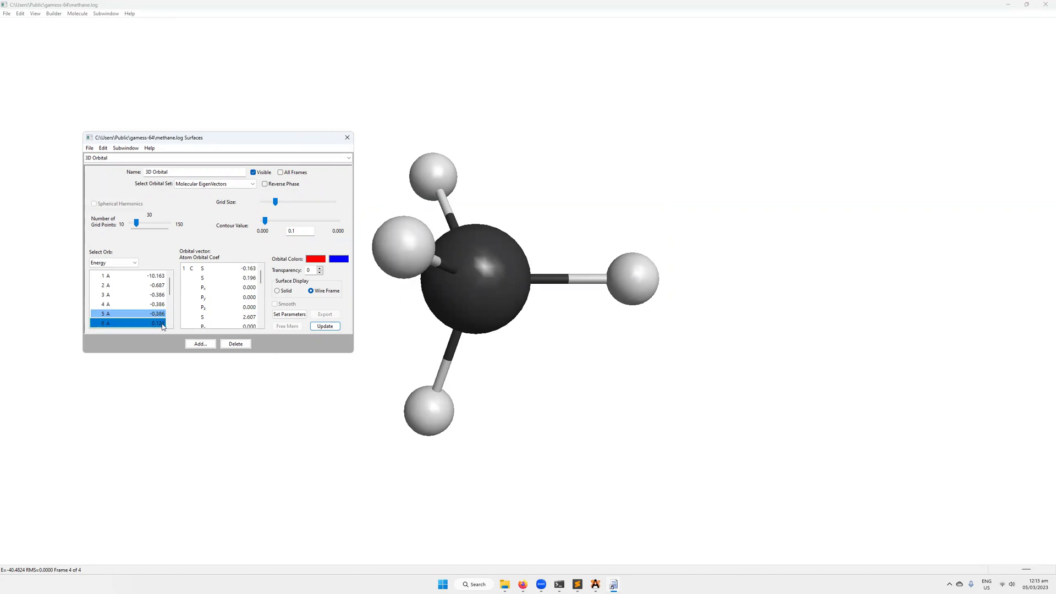
pyautogui.click(133, 312)
pyautogui.click(142, 324)
pyautogui.click(140, 314)
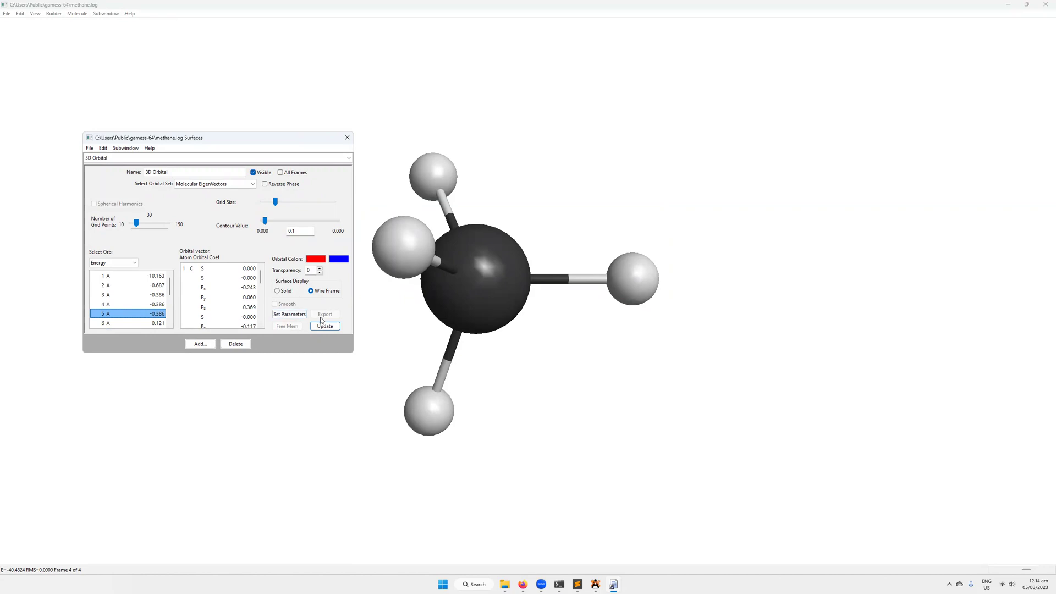
# - Draw the HOMO as a wireframe surface and rotate the molecule to inspect its lobes
pyautogui.click(324, 325)
pyautogui.hotkey('alt', 'Tab')
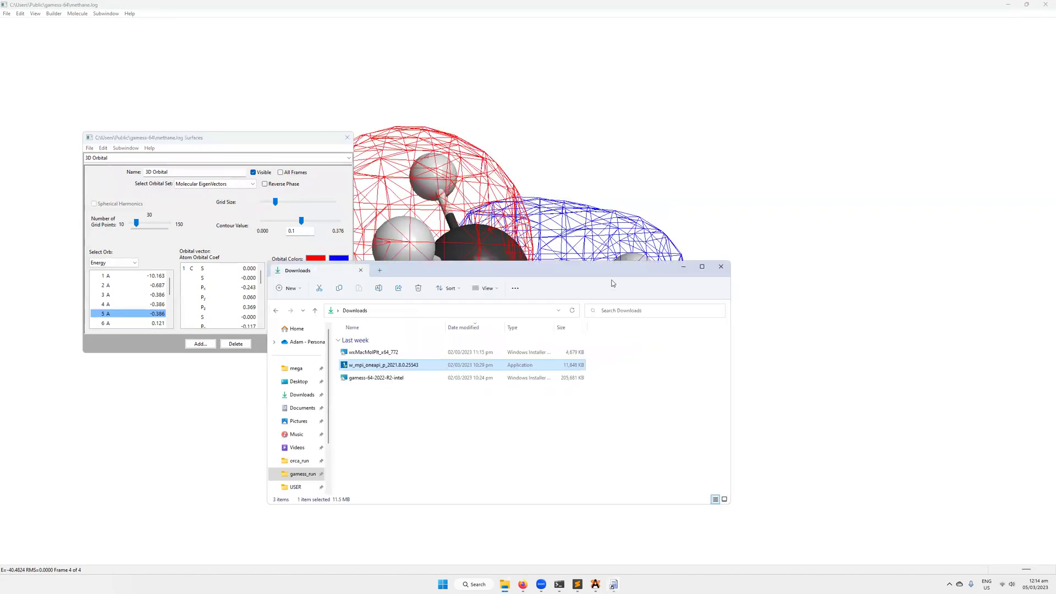
pyautogui.click(721, 209)
pyautogui.moveTo(703, 124); pyautogui.dragTo(596, 26)
pyautogui.scroll(-5, 560, 186)
pyautogui.moveTo(658, 183); pyautogui.dragTo(577, 160)
# - Raise Number of Grid Points to 88, redraw, close Downloads, and enlarge Grid Size
pyautogui.hotkey('alt', 'Tab')
pyautogui.hotkey('alt', 'Tab')
pyautogui.hotkey('alt', 'Tab')
pyautogui.press('Tab')
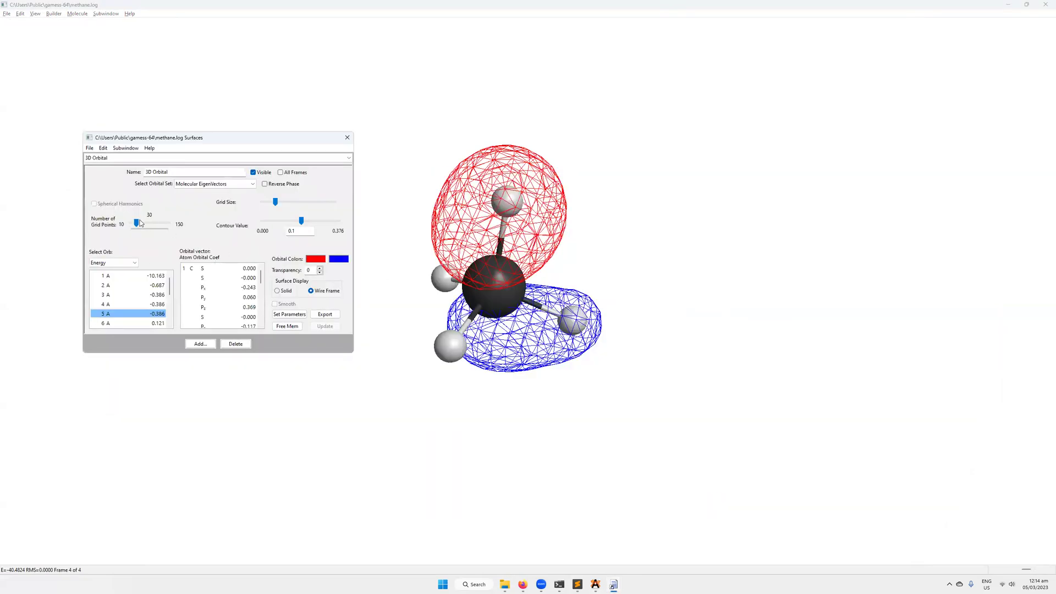
pyautogui.moveTo(137, 223); pyautogui.dragTo(152, 226)
pyautogui.click(324, 327)
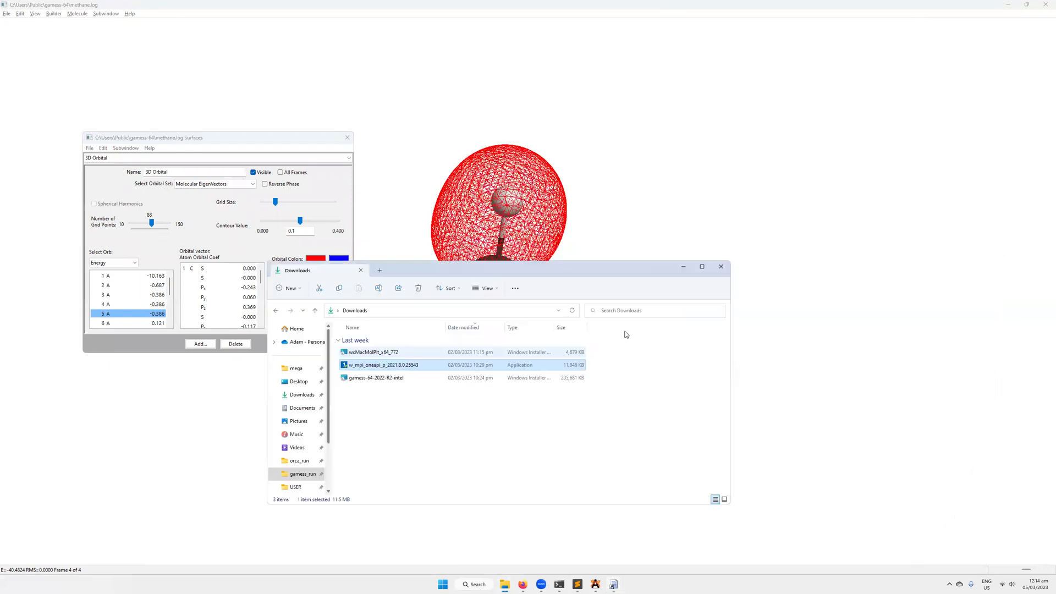
pyautogui.click(748, 285)
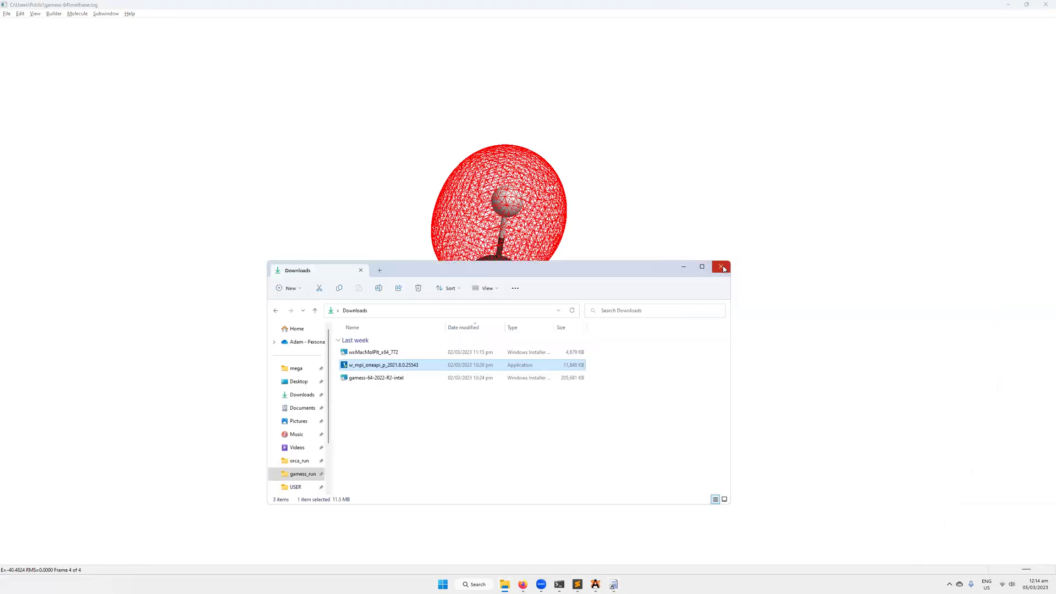
pyautogui.click(718, 266)
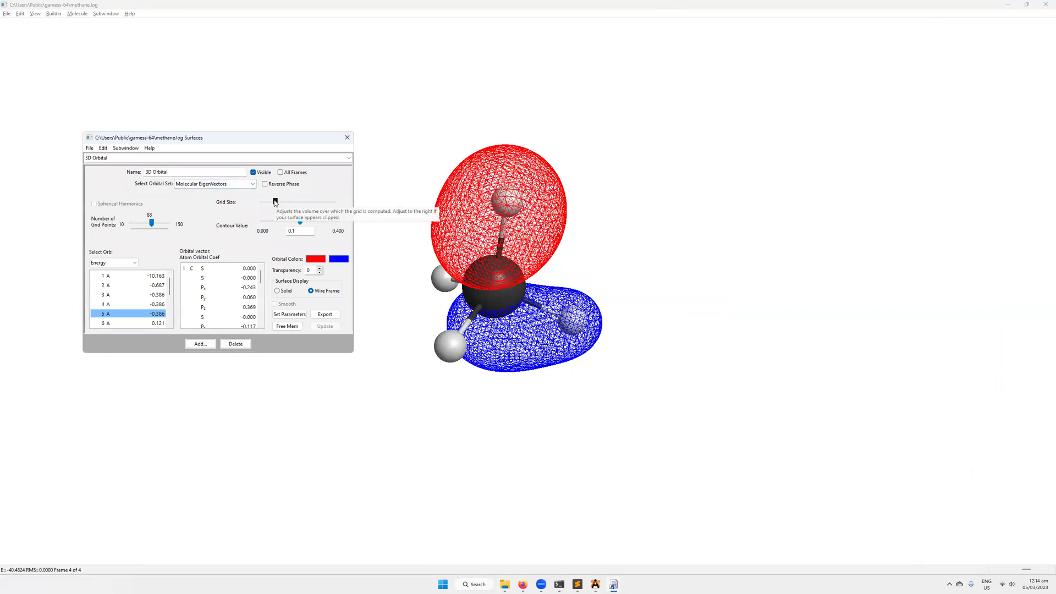
pyautogui.moveTo(273, 203); pyautogui.dragTo(292, 202)
# - Recompute the orbital surface with the enlarged grid
pyautogui.click(333, 327)
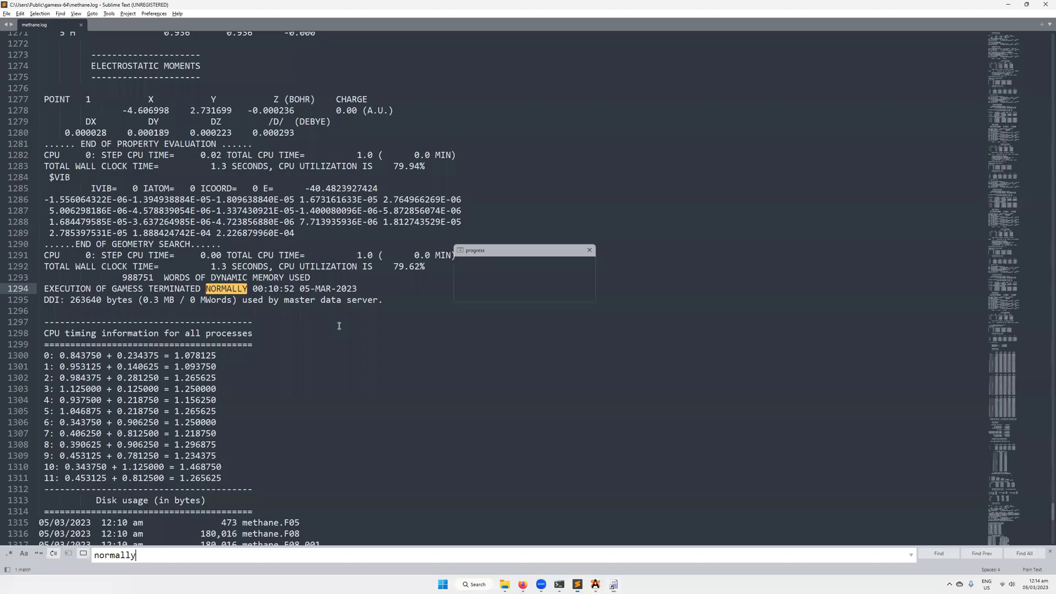
pyautogui.hotkey('alt', 'Tab')
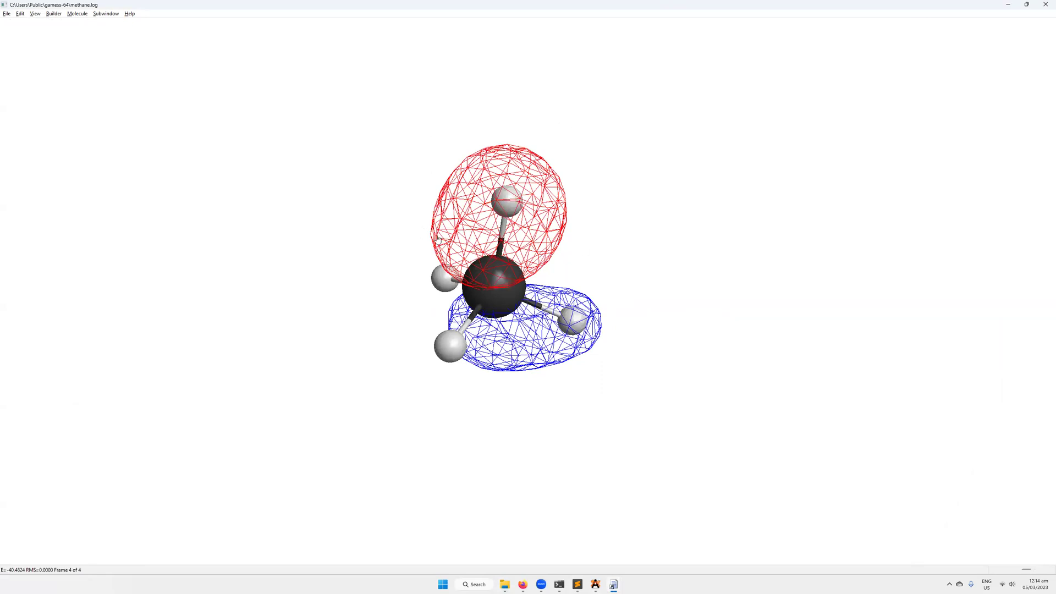
pyautogui.hotkey('alt', 'Tab')
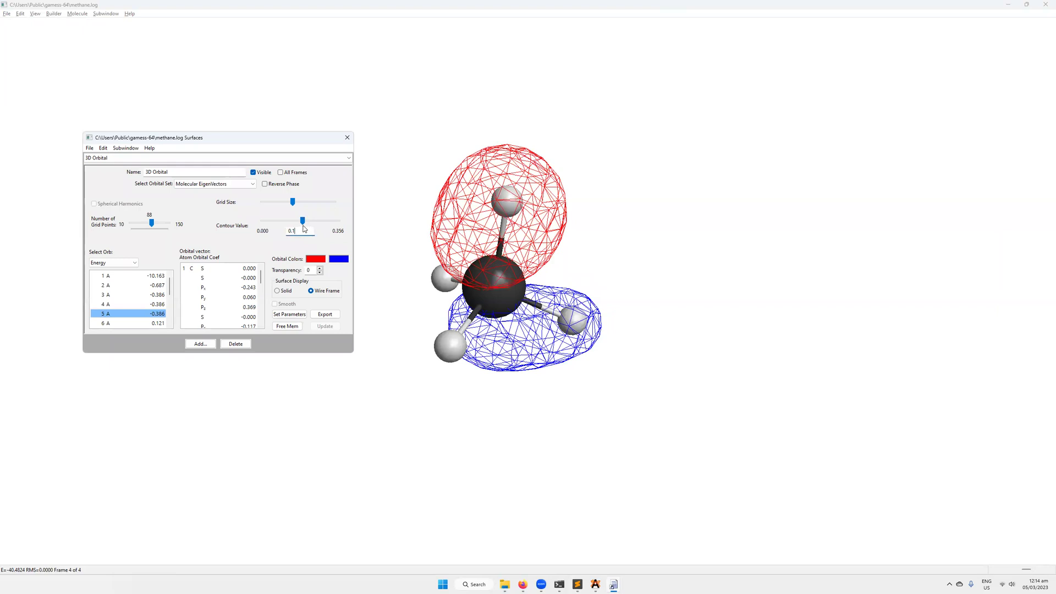
# - Set Contour Value to 0.2 and redraw, then lower it to 0.0205 and redraw
pyautogui.click(306, 229)
pyautogui.press('BackSpace')
pyautogui.write('2')
pyautogui.click(324, 329)
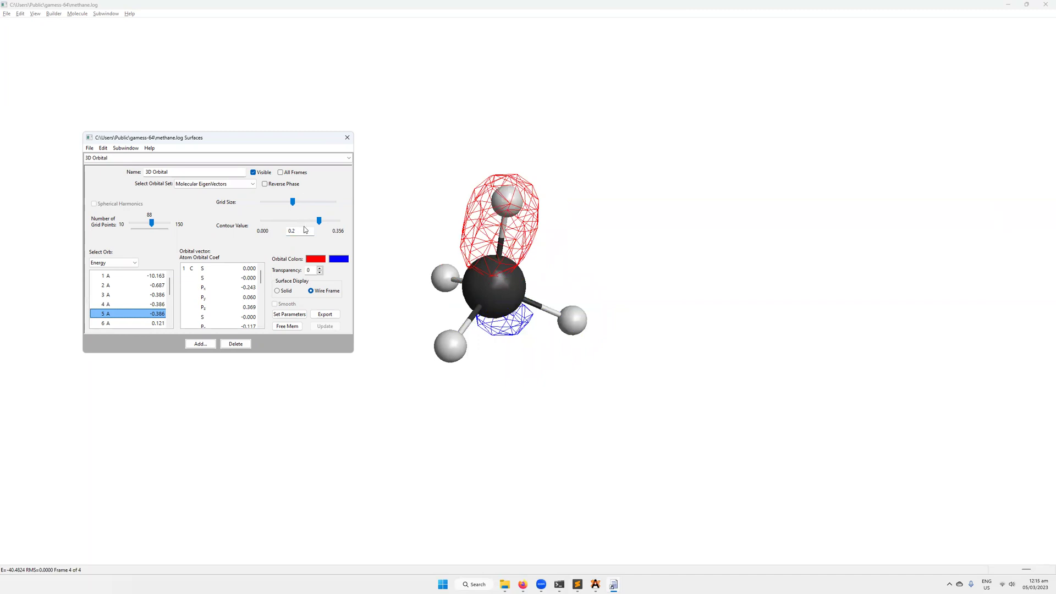
pyautogui.moveTo(318, 225); pyautogui.dragTo(280, 224)
pyautogui.click(318, 329)
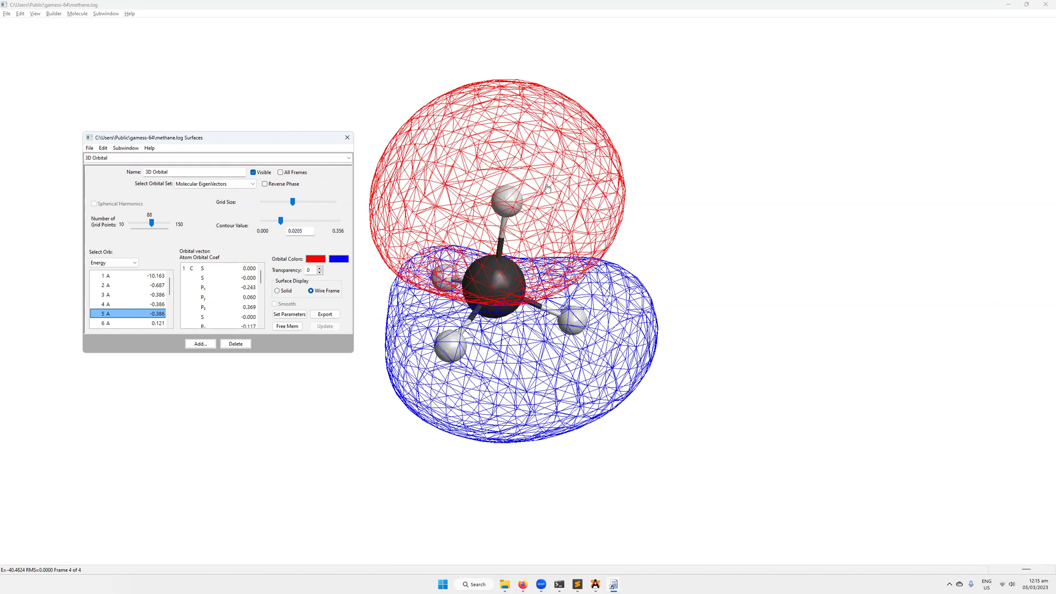
# - Switch the HOMO surface to Solid with Smooth enabled and update it
pyautogui.click(280, 290)
pyautogui.click(275, 304)
pyautogui.click(324, 326)
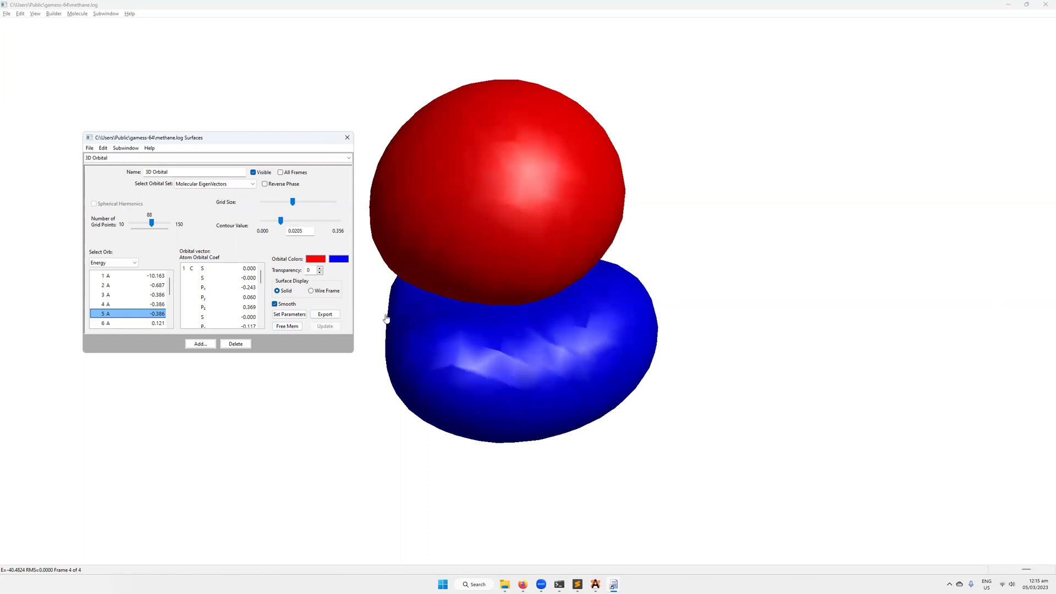
# - Rotate the solid orbital upright with the red lobe on top
pyautogui.moveTo(484, 212); pyautogui.dragTo(566, 253)
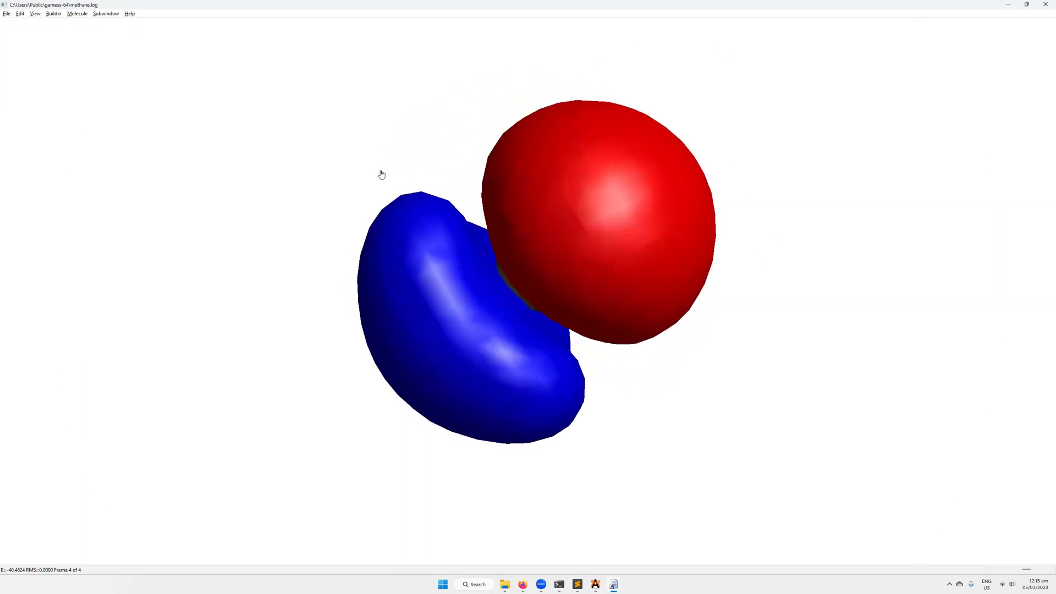
pyautogui.moveTo(370, 168); pyautogui.dragTo(436, 194)
pyautogui.moveTo(629, 191); pyautogui.dragTo(465, 199)
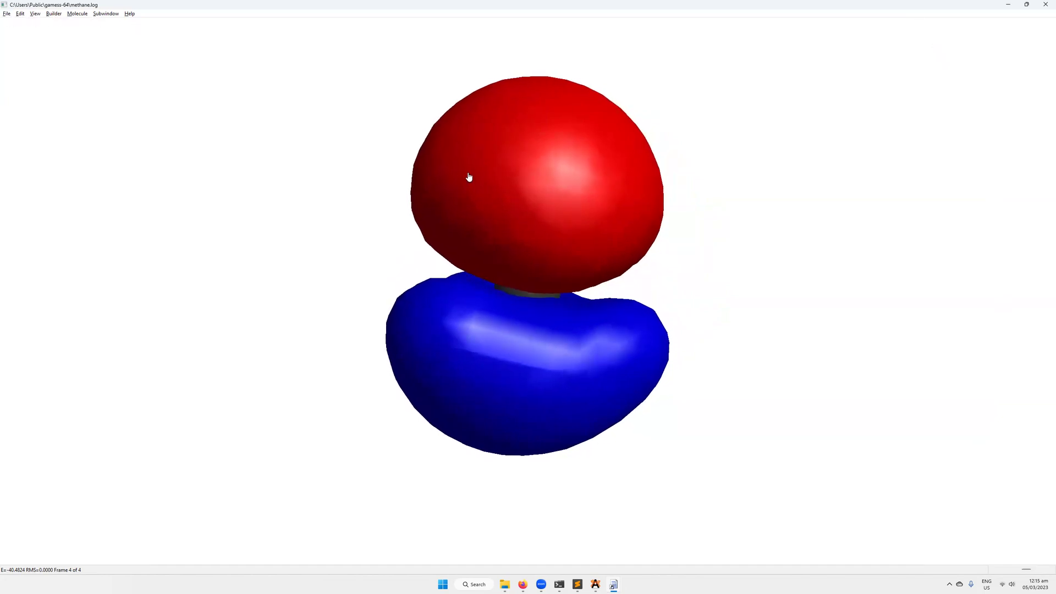
pyautogui.moveTo(494, 156); pyautogui.dragTo(431, 16)
pyautogui.moveTo(483, 165); pyautogui.dragTo(525, 254)
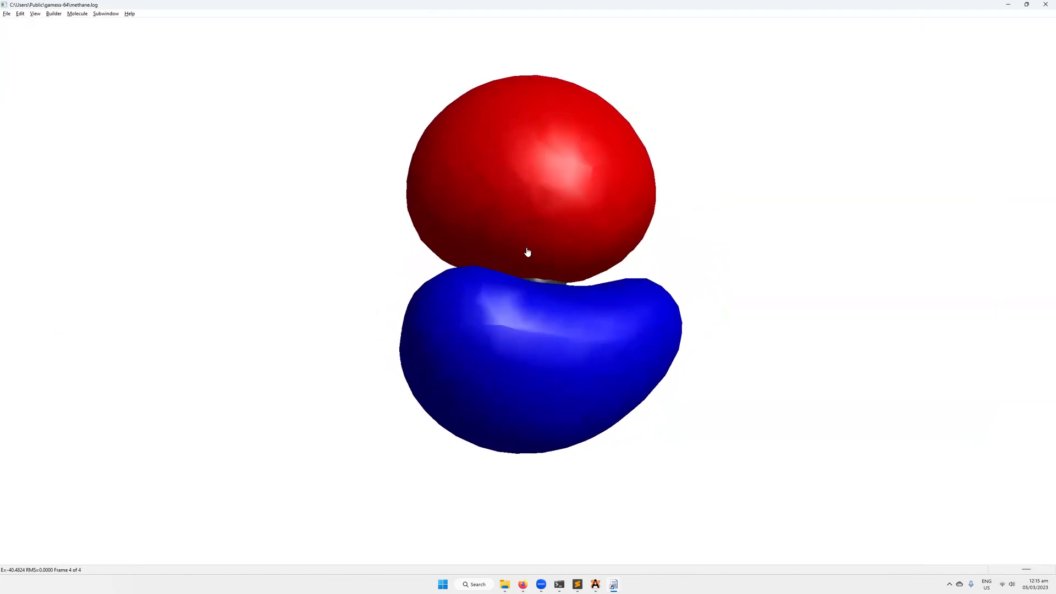